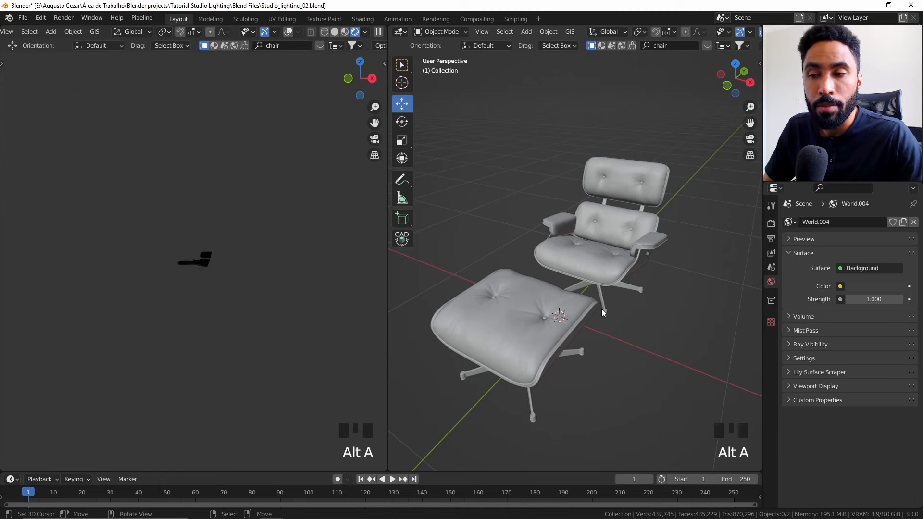
- Add a camera and align it to a low three-quarter view of the chair and ottoman
scroll(601, 308, down, 3)
key(shift+a)
mouse_move(601, 309)
key(Escape)
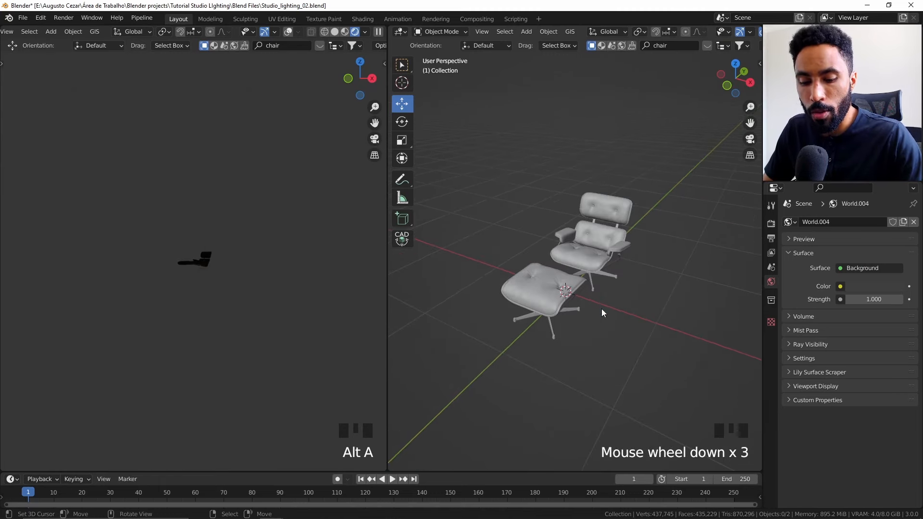
key(KP_1)
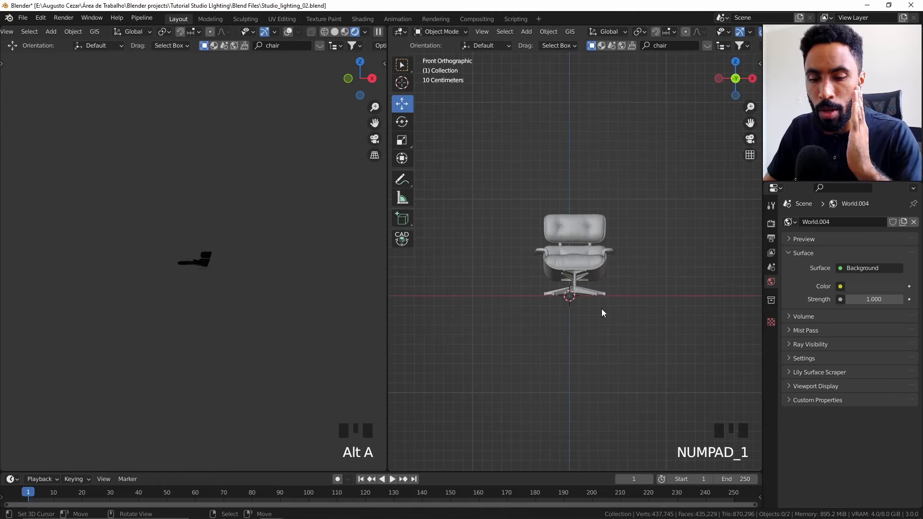
key(KP_6)
key(KP_6)
key(KP_6)
key(KP_6)
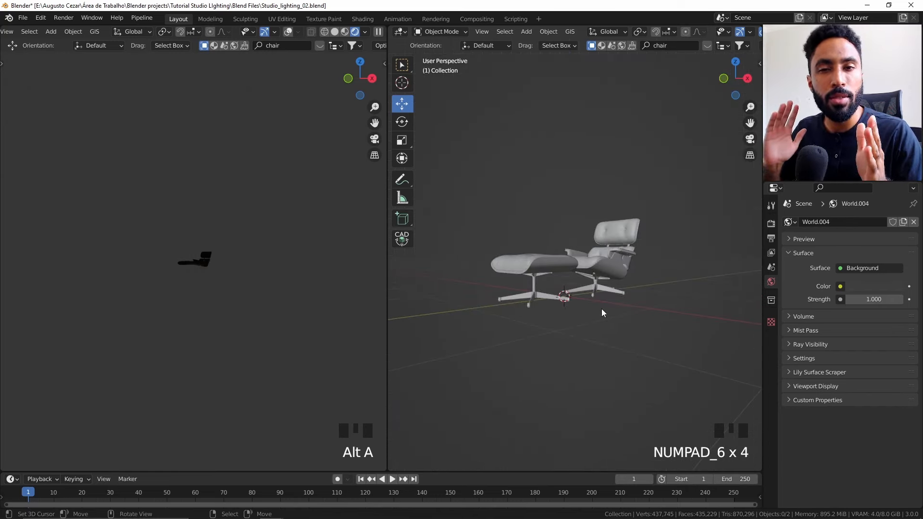
key(shift+a)
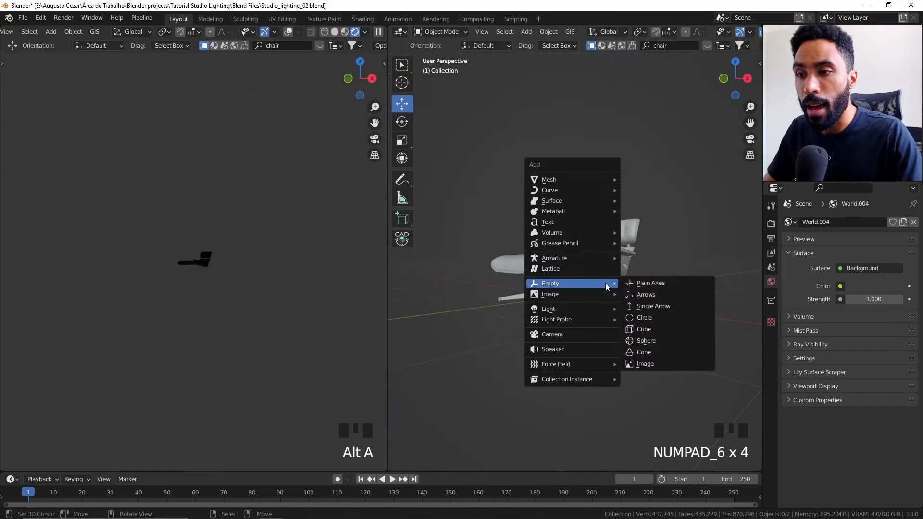
click(590, 334)
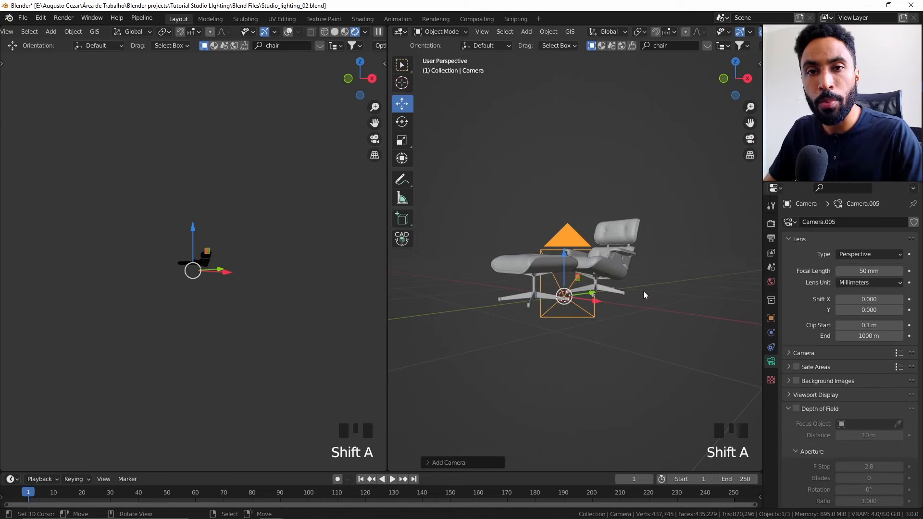
key(ctrl+alt+KP_0)
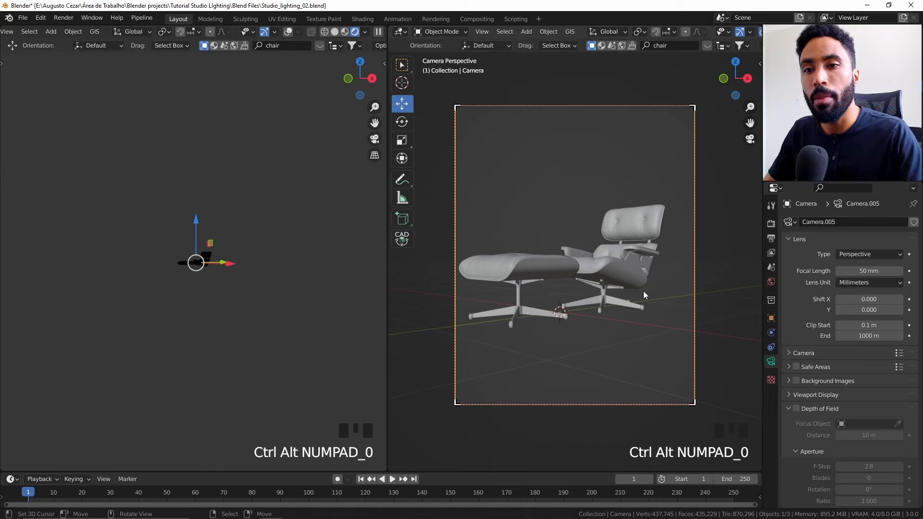
- Set the camera's focal length to 80 mm and move the camera back until the chair and ottoman fit in the frame
click(869, 271)
text(80)
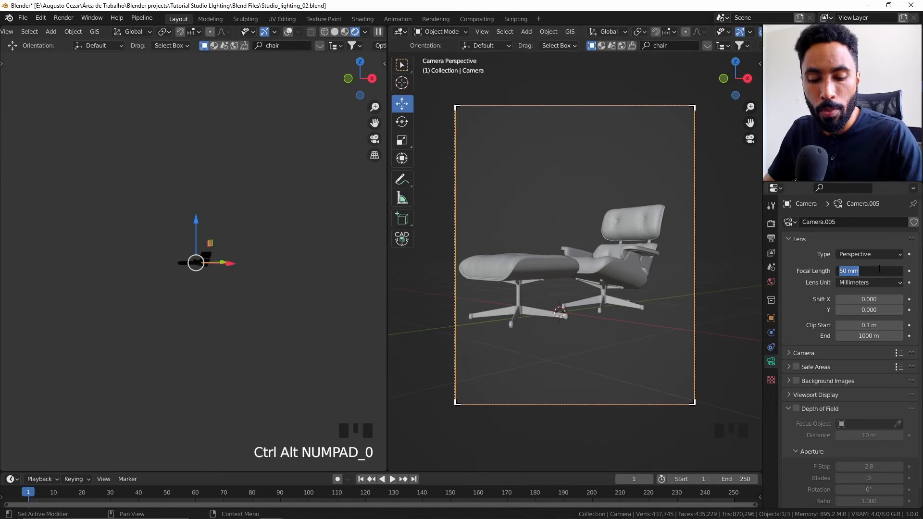
click(872, 335)
key(g)
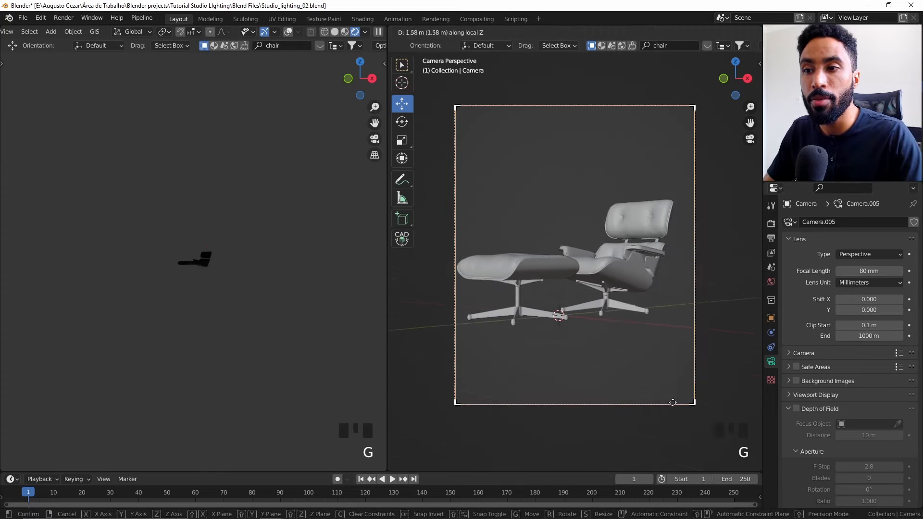
click(673, 402)
key(g)
click(663, 312)
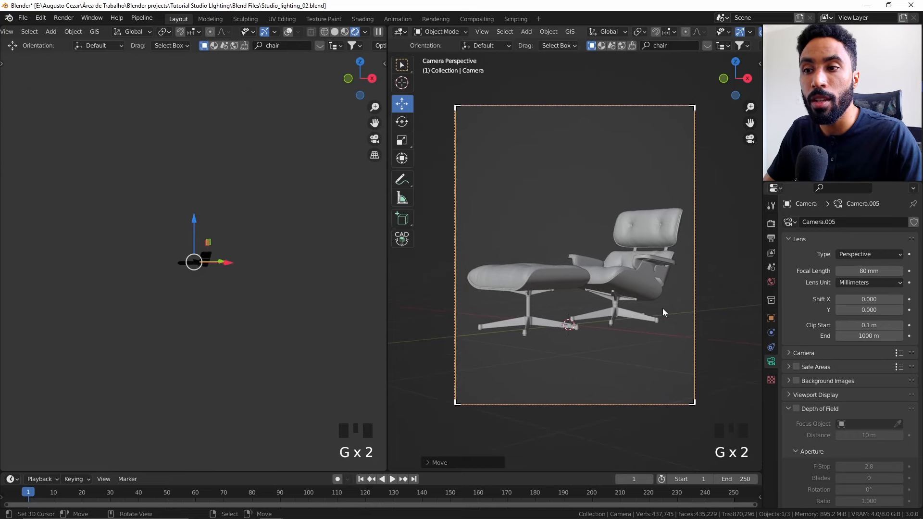
key(g)
middle_click(664, 314)
click(663, 328)
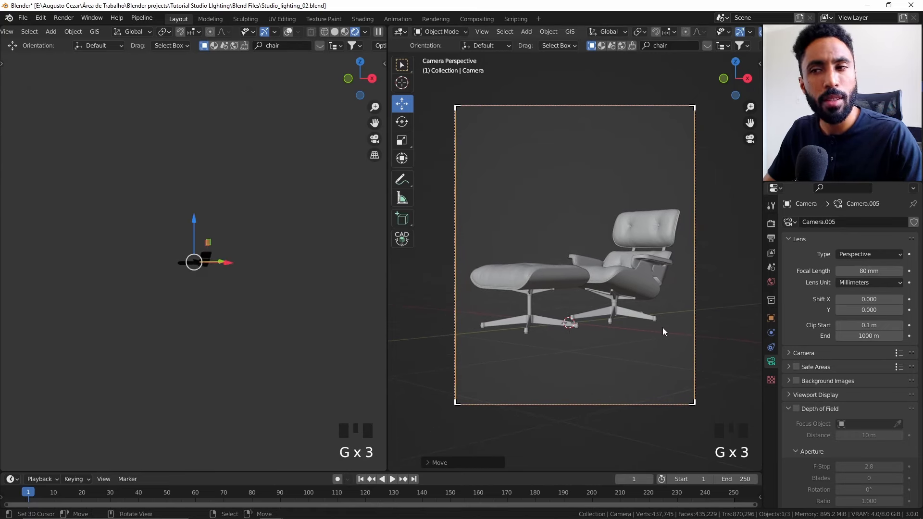
- Try a 22 mm focal length and move the camera closer so the chair and ottoman fill the frame
click(871, 269)
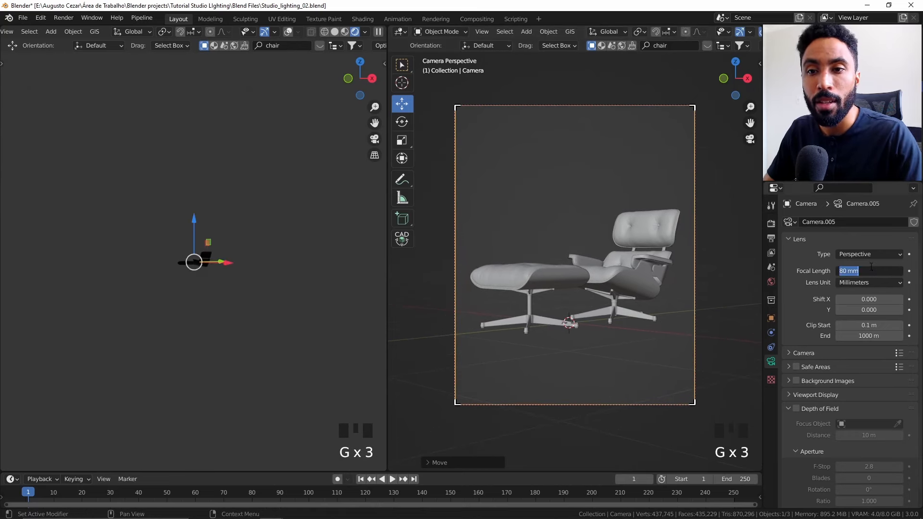
text(22)
key(Return)
key(g)
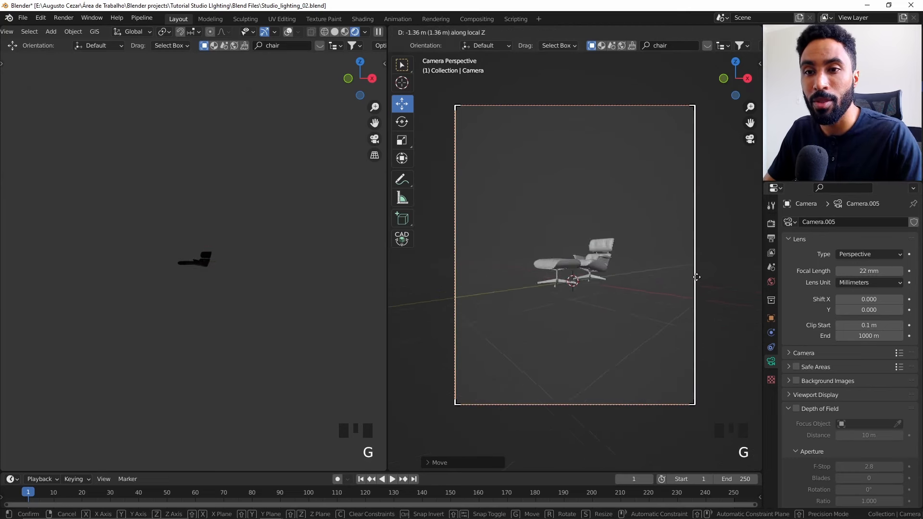
middle_click(704, 271)
click(708, 248)
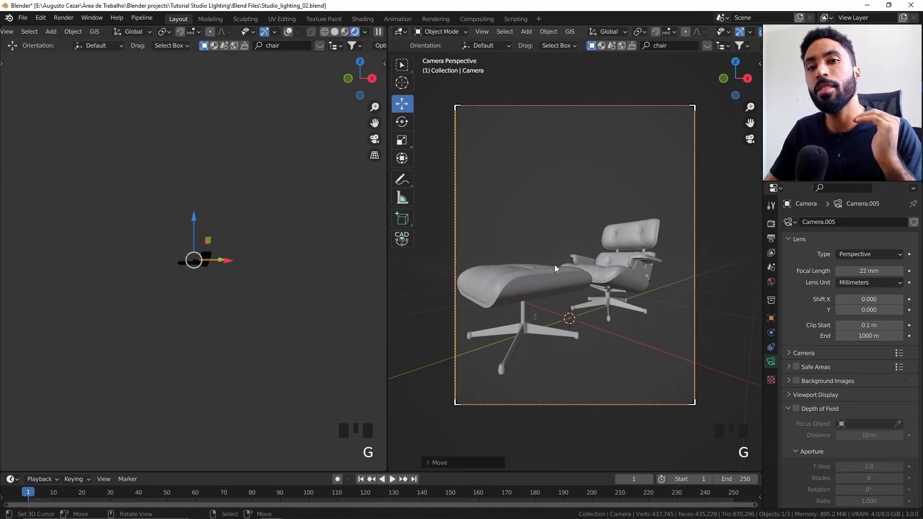
- Set the camera's focal length to 80 mm and move the camera back about 3.5 m along its local Z axis
click(871, 270)
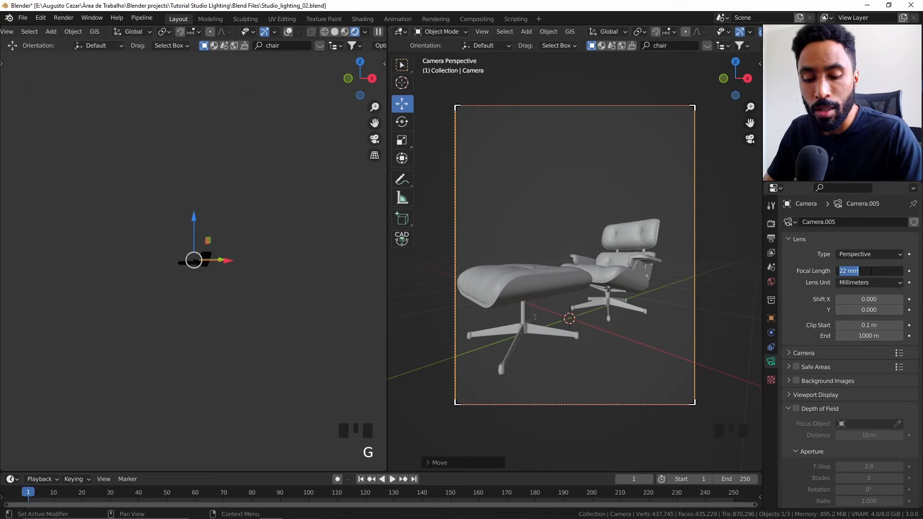
text(80)
key(Return)
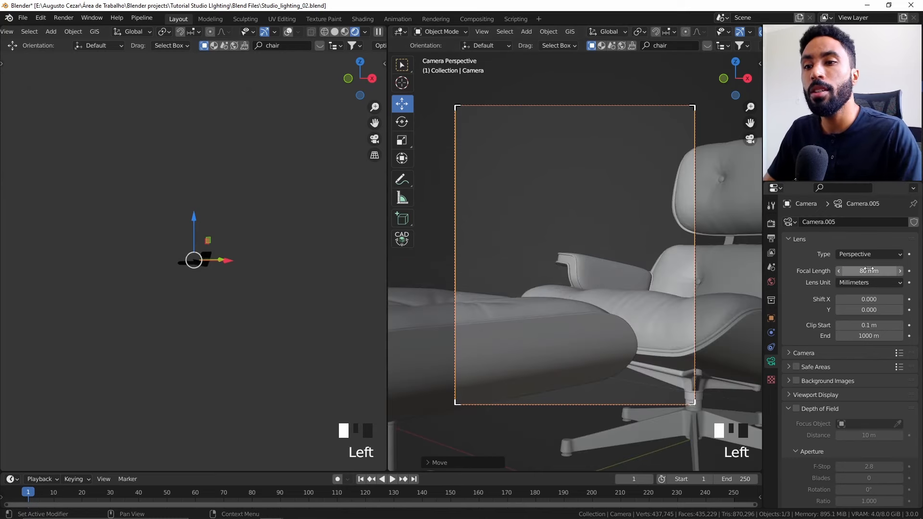
key(g)
key(g)
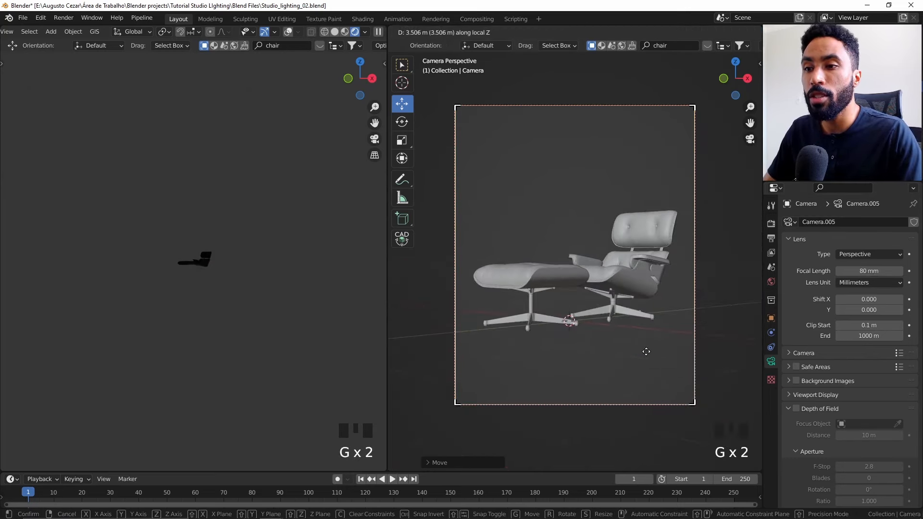
- Raise the camera about 0.27 m along the global Z axis
key(g)
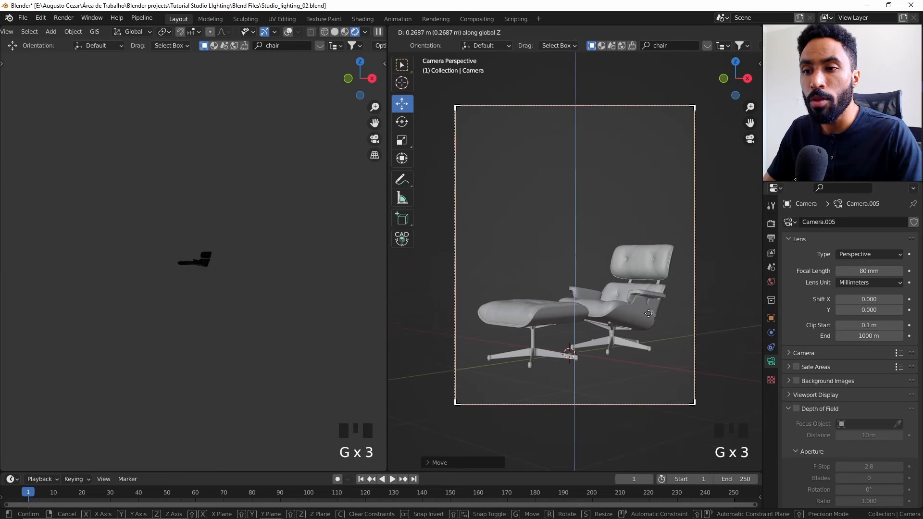
click(648, 314)
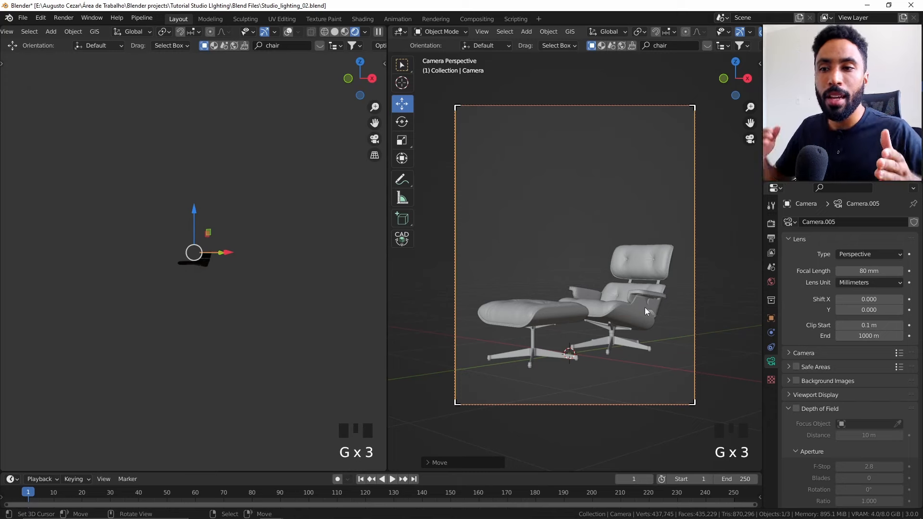
key(r)
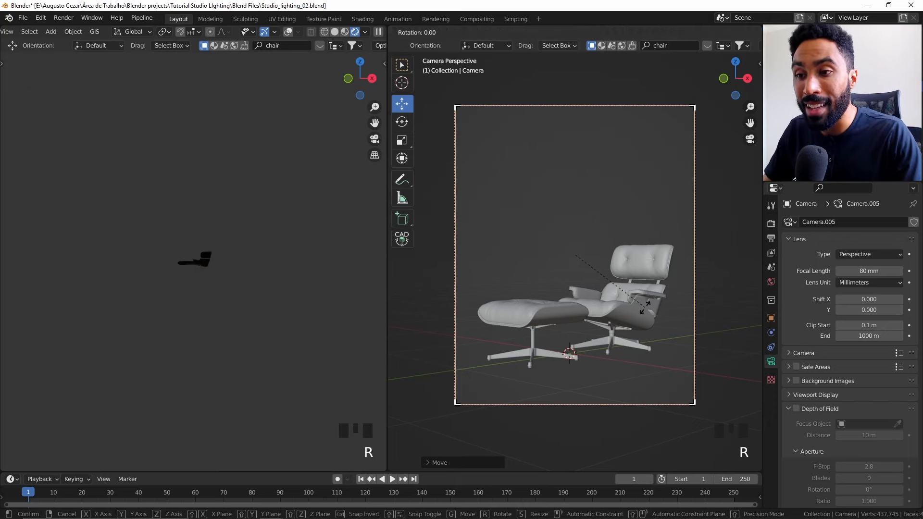
right_click(650, 322)
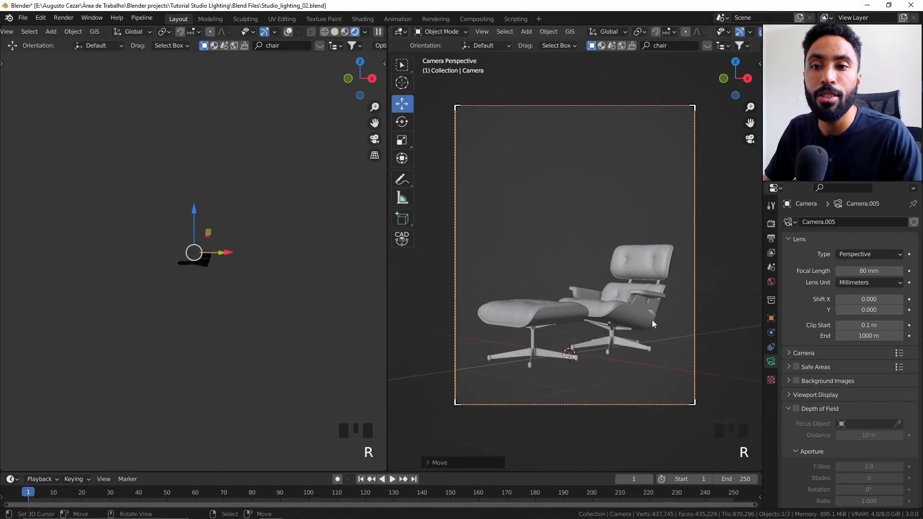
- Set the camera's vertical shift to -0.131 and nudge the camera slightly sideways to center the chair and ottoman
shift+drag(869, 309, 829, 309)
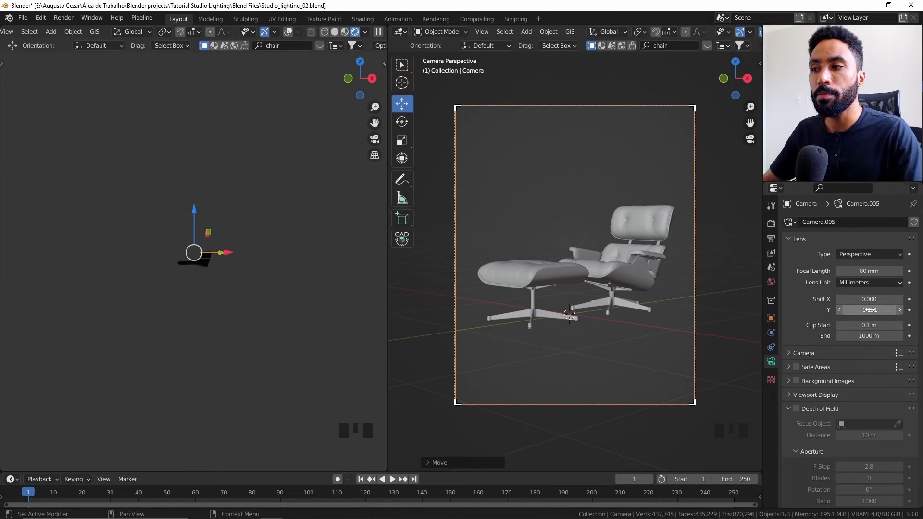
scroll(584, 281, down, 2)
shift+middle_drag(674, 320, 621, 300)
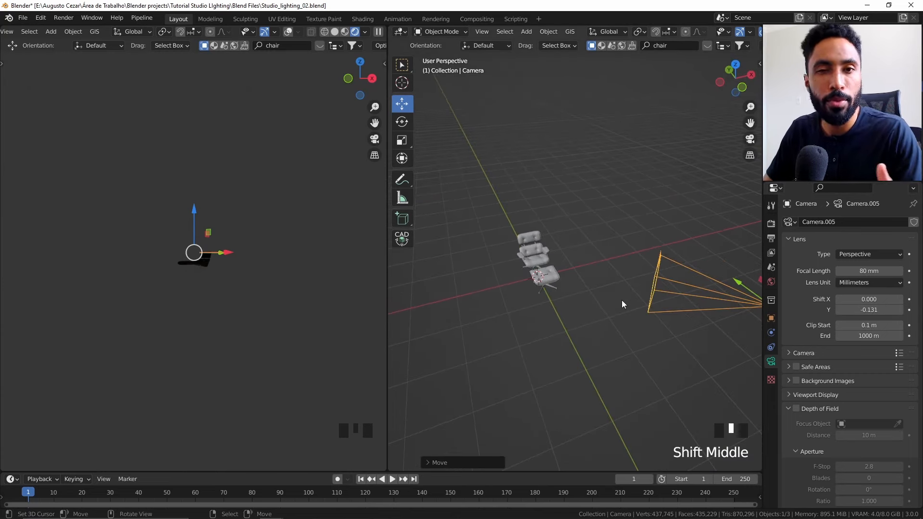
key(KP_0)
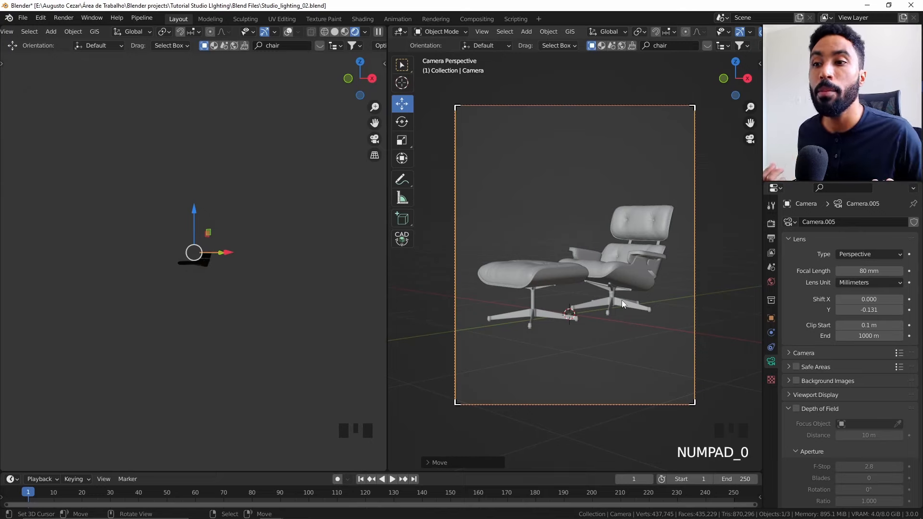
key(g)
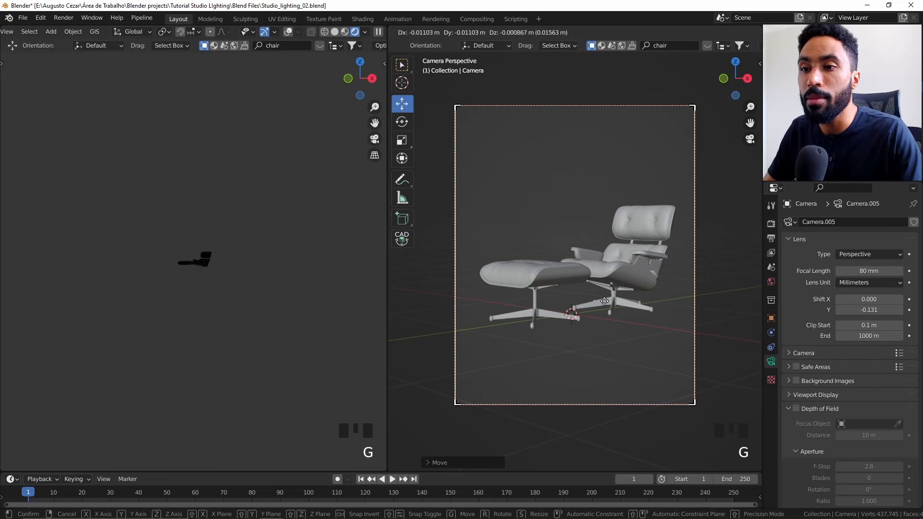
click(604, 301)
- Show the rendered viewport through the camera and define a render region around the whole camera frame
scroll(258, 208, down, 3)
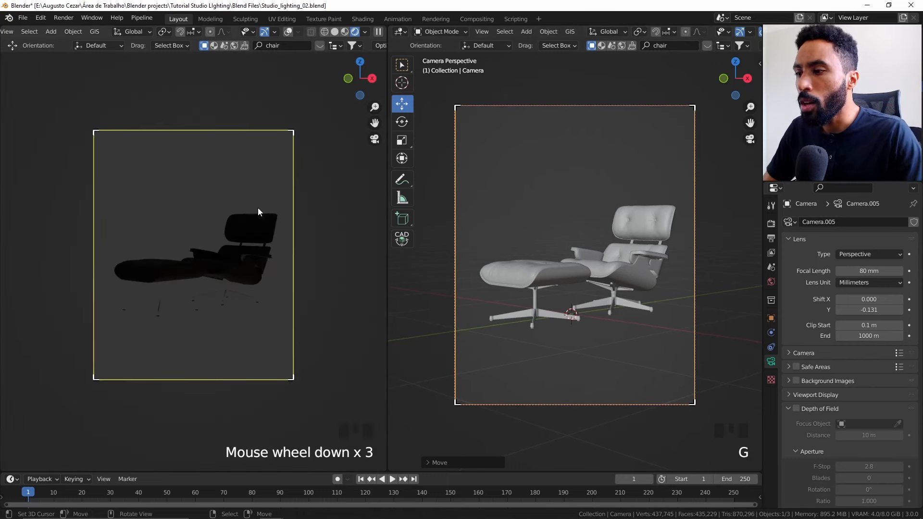
key(z)
click(304, 170)
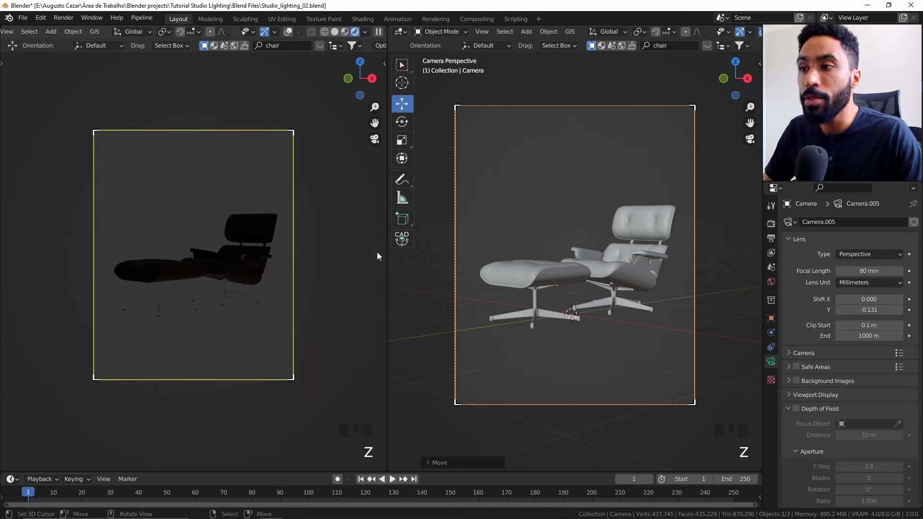
key(ctrl+b)
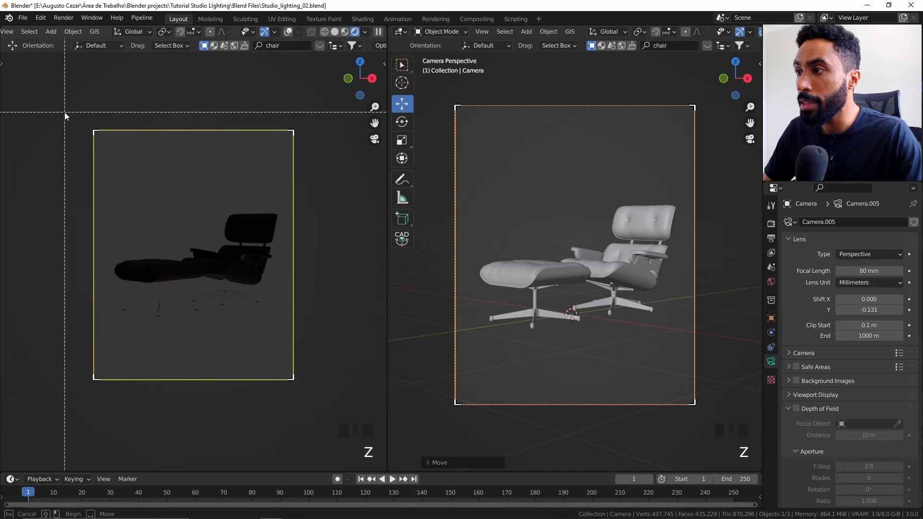
mouse_move(64, 112)
mouse_down()
mouse_move(276, 343)
mouse_move(311, 401)
mouse_up()
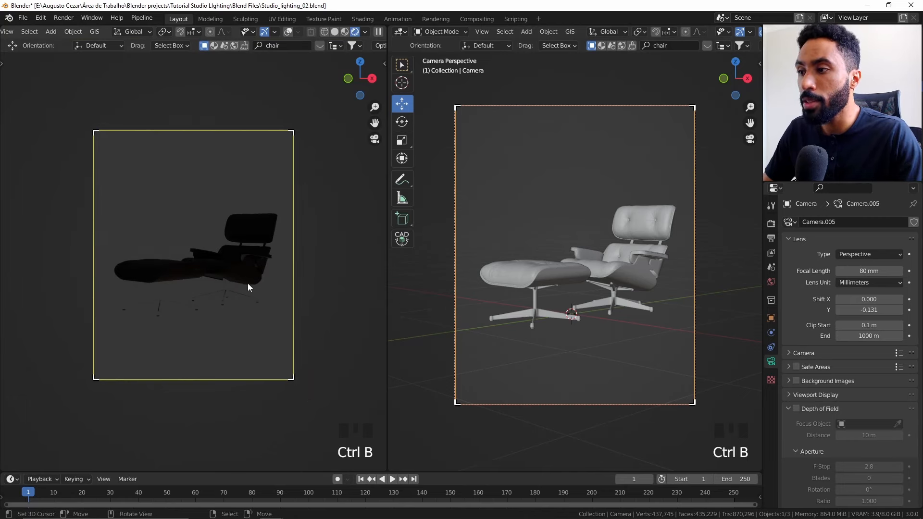
middle_drag(248, 287, 268, 316)
key(KP_0)
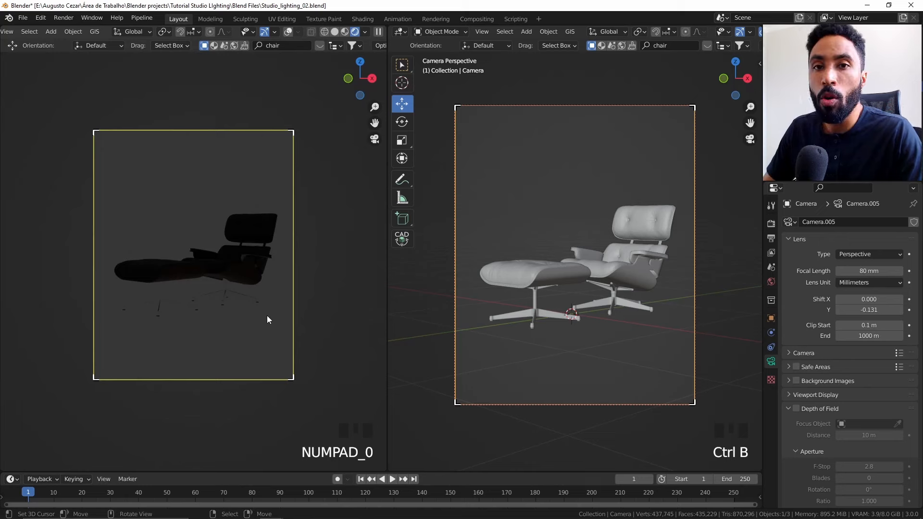
- Add a plane mesh at the origin beneath the chair and ottoman
middle_drag(572, 332, 656, 348)
key(shift+a)
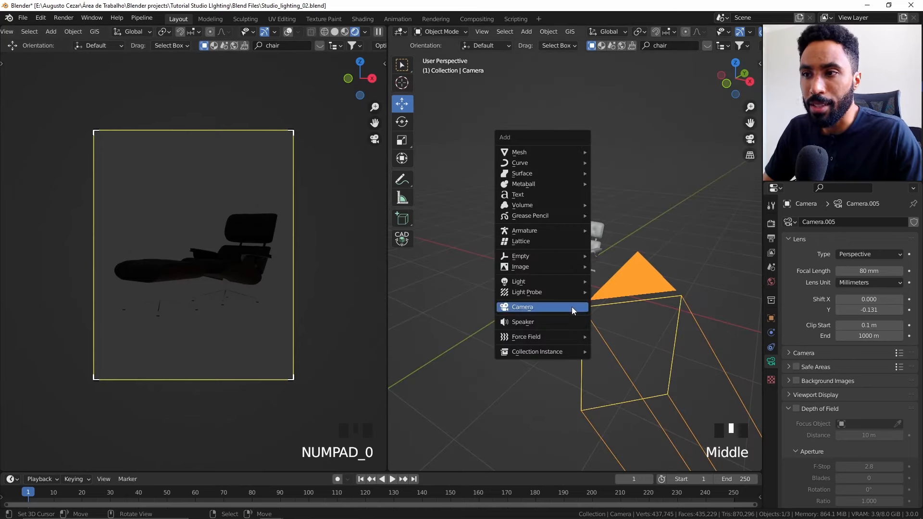
mouse_move(558, 150)
click(609, 153)
scroll(603, 288, down, 4)
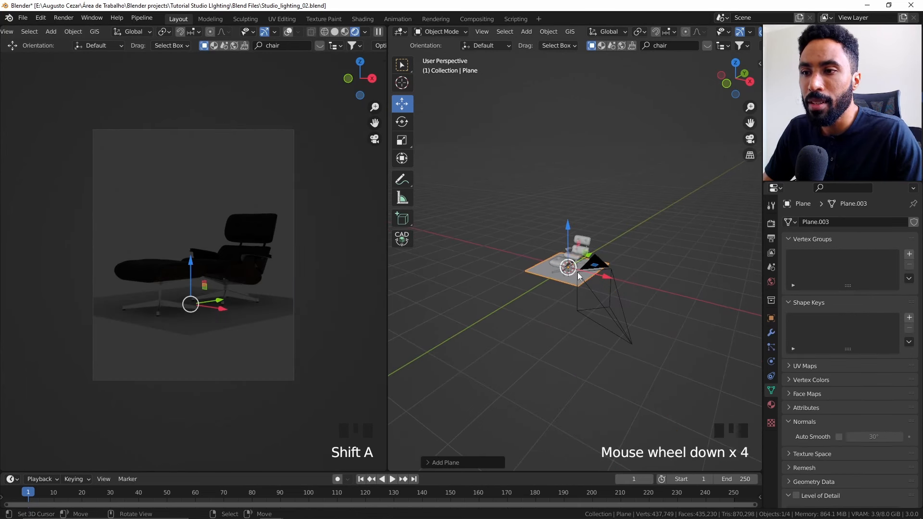
- Scale up the plane's face in Edit Mode until the floor extends well beyond the chair and camera
key(Tab)
scroll(603, 298, down, 2)
middle_drag(596, 313, 603, 309)
key(s)
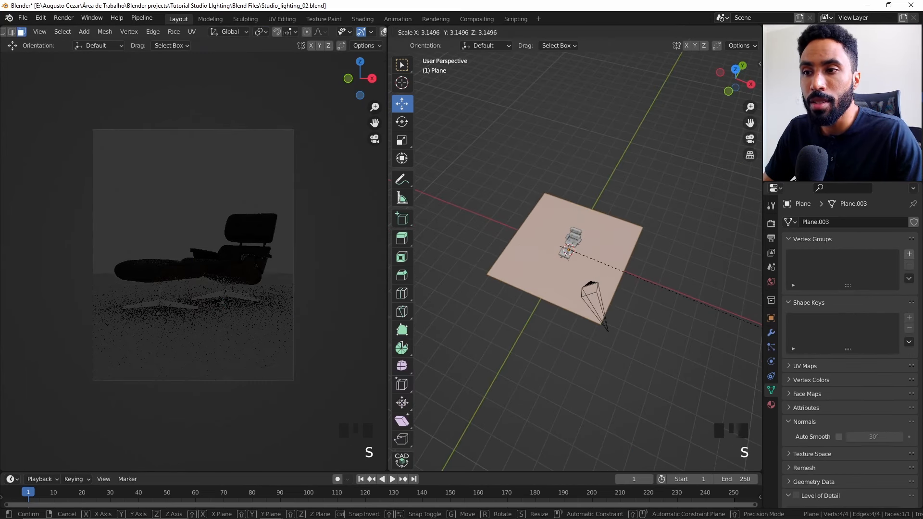
click(576, 368)
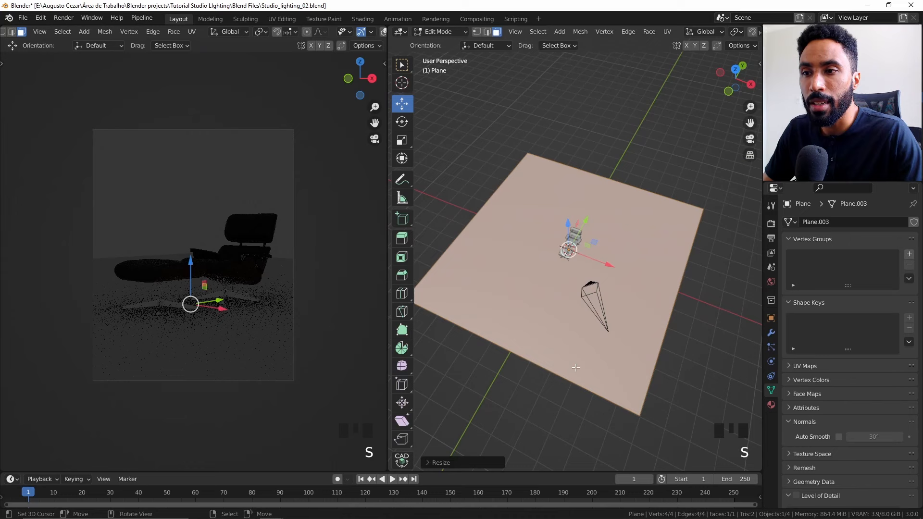
- Try to extrude the floor plane upward, and undo the extrusion
right_click(621, 186)
scroll(637, 216, down, 2)
shift+middle_drag(662, 264, 595, 220)
key(e)
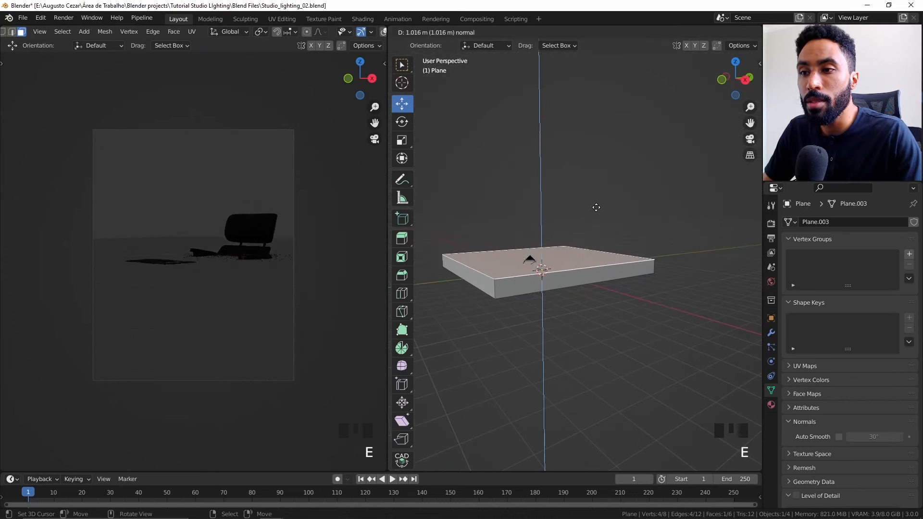
click(596, 204)
key(ctrl+z)
- Extrude the floor plane's back edge about 4.9 m straight up along Z to form the backdrop wall
key(2)
right_click(600, 264)
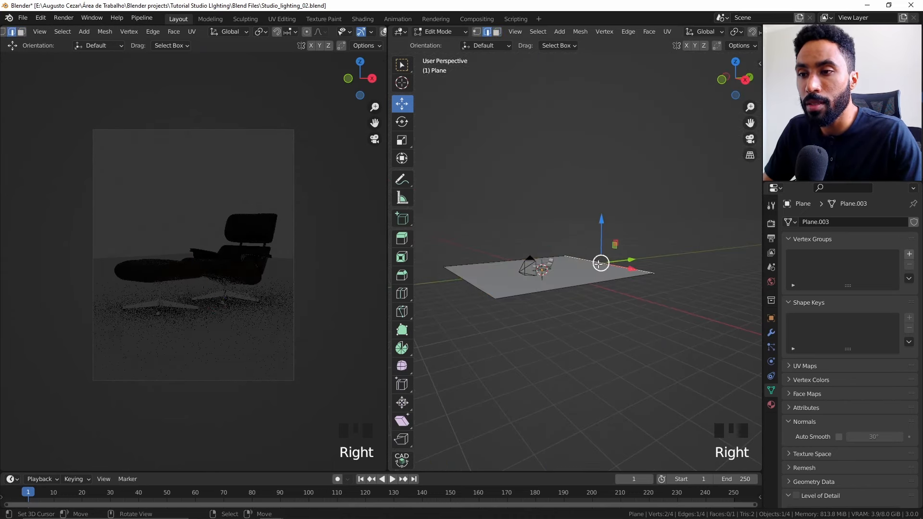
key(e)
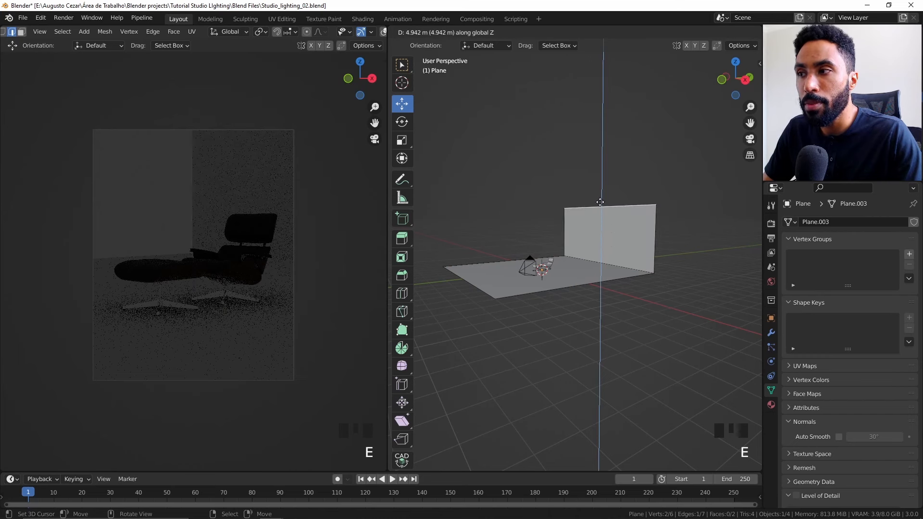
click(600, 203)
- Bevel the edge between floor and wall about 1.9 m wide with several segments to make a curved sweep
right_click(600, 262)
middle_drag(600, 262, 674, 311)
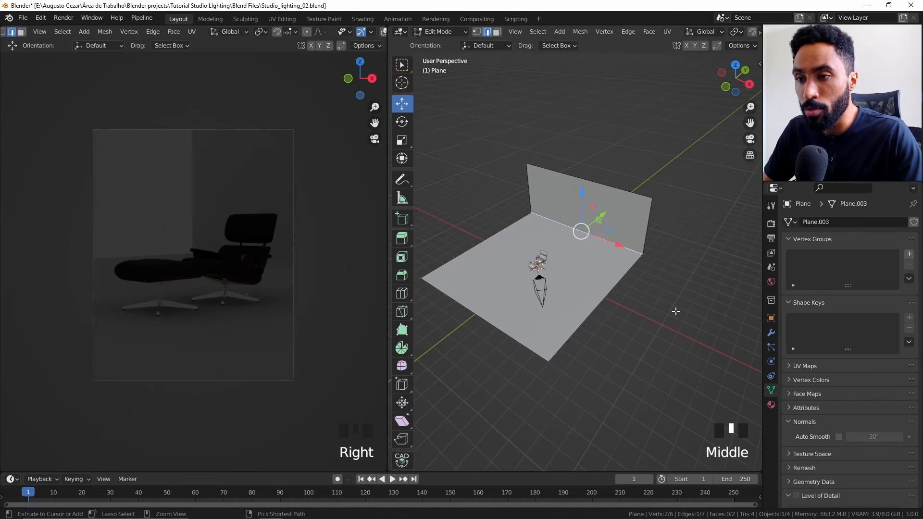
key(ctrl+b)
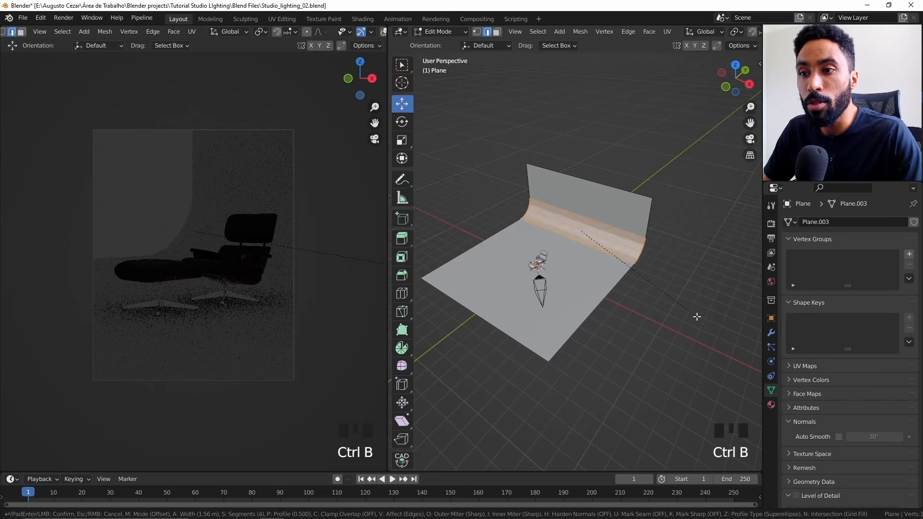
scroll(696, 321, down, 1)
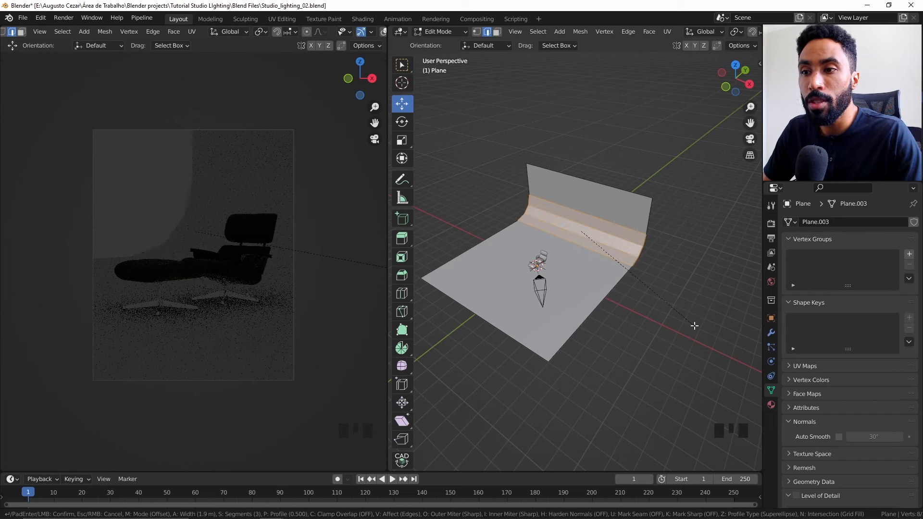
scroll(694, 326, up, 2)
scroll(697, 329, up, 2)
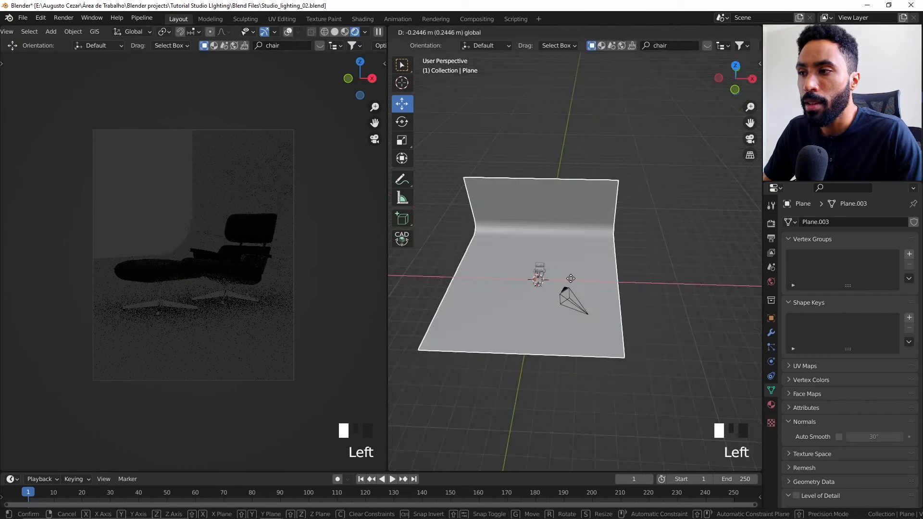
- Shift the backdrop sideways along X and pull its side edge vertices outward so it fills the camera frame
drag(551, 278, 556, 278)
key(Tab)
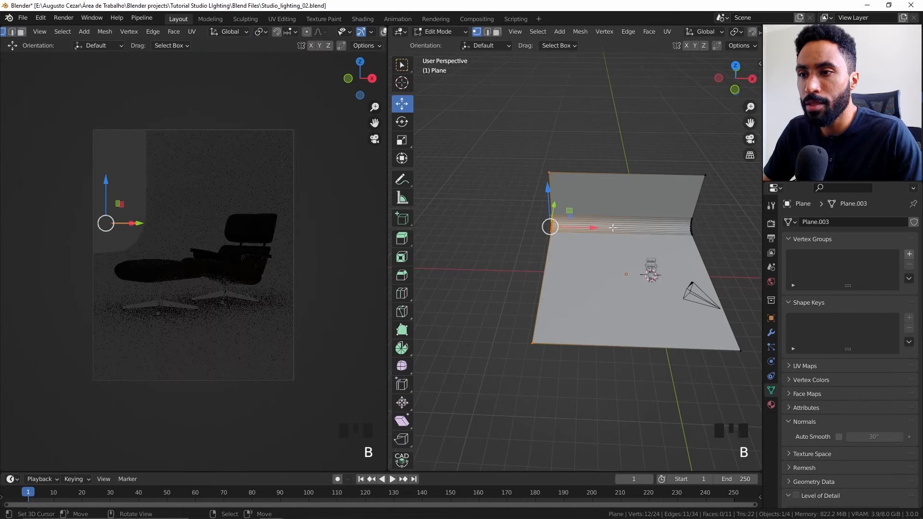
key(y)
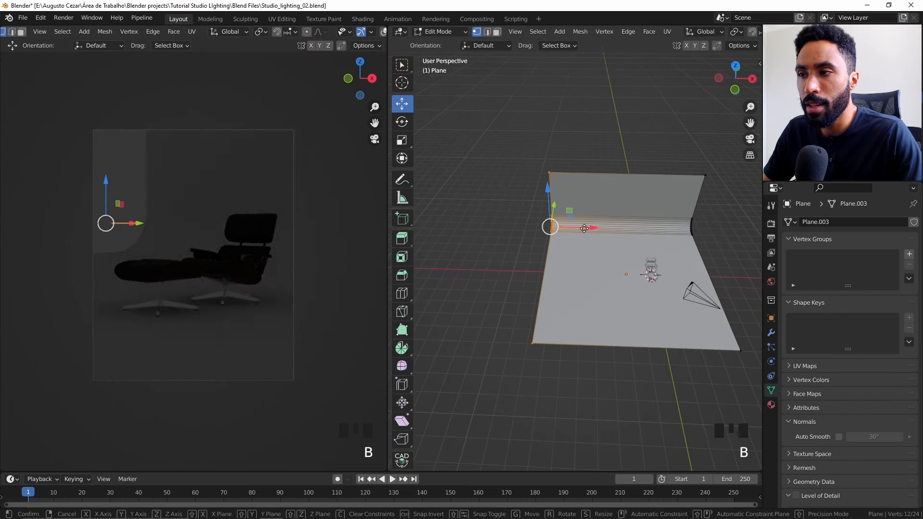
drag(556, 226, 552, 225)
key(Tab)
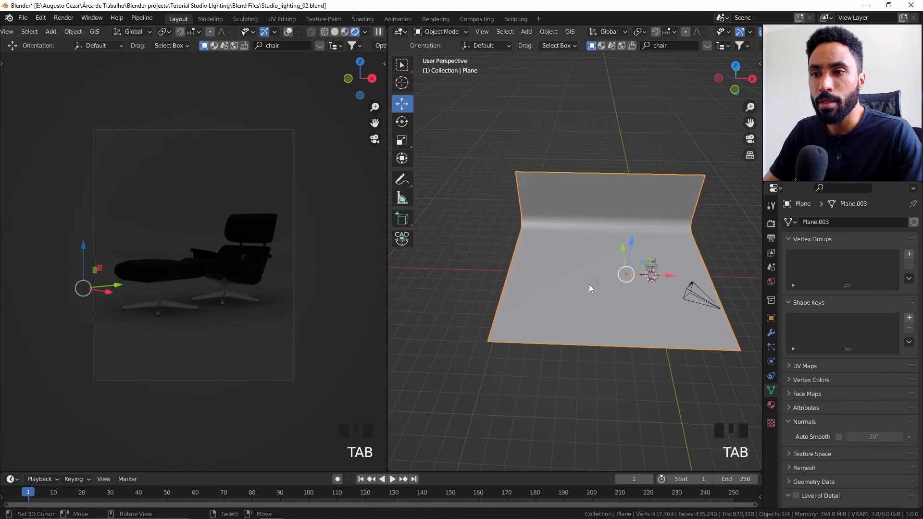
- Switch to the camera view and apply Shade Smooth to the backdrop
key(KP_0)
right_click(635, 177)
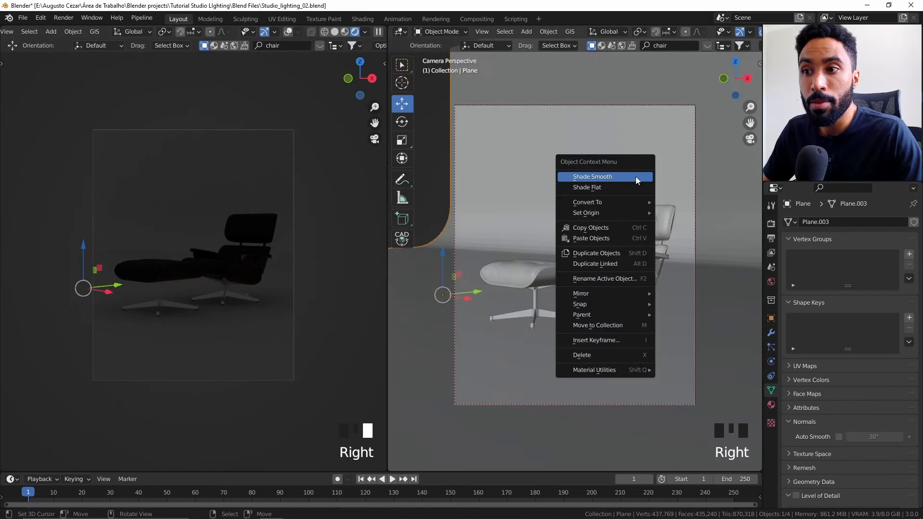
click(635, 177)
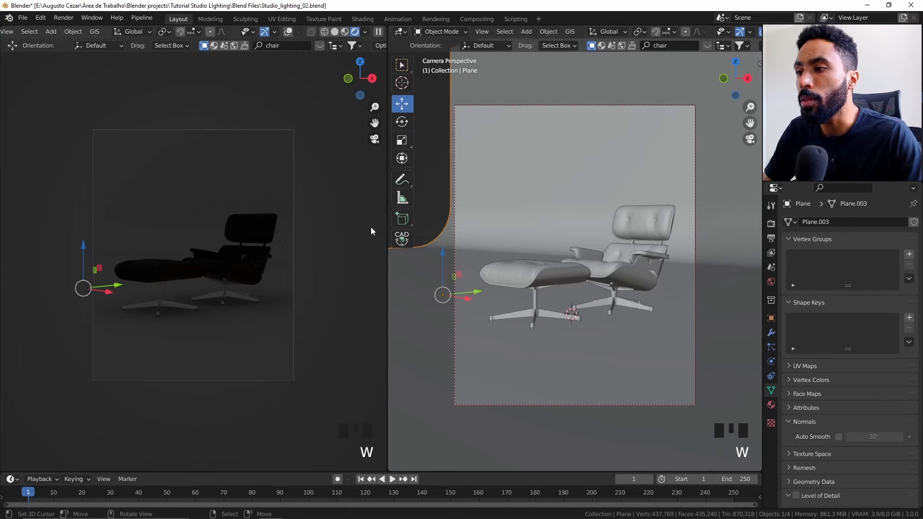
- Set the world background colour to black so the scene has no ambient light
ctrl+middle_drag(371, 228, 312, 246)
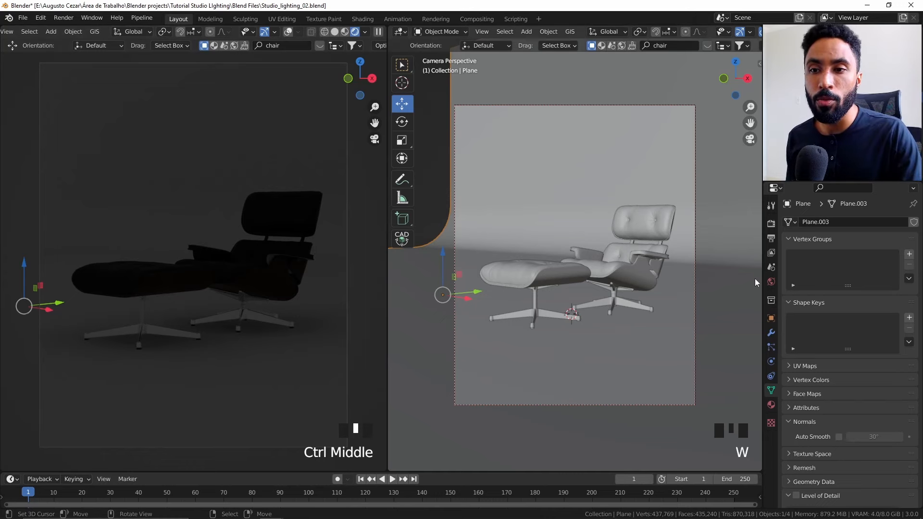
click(771, 281)
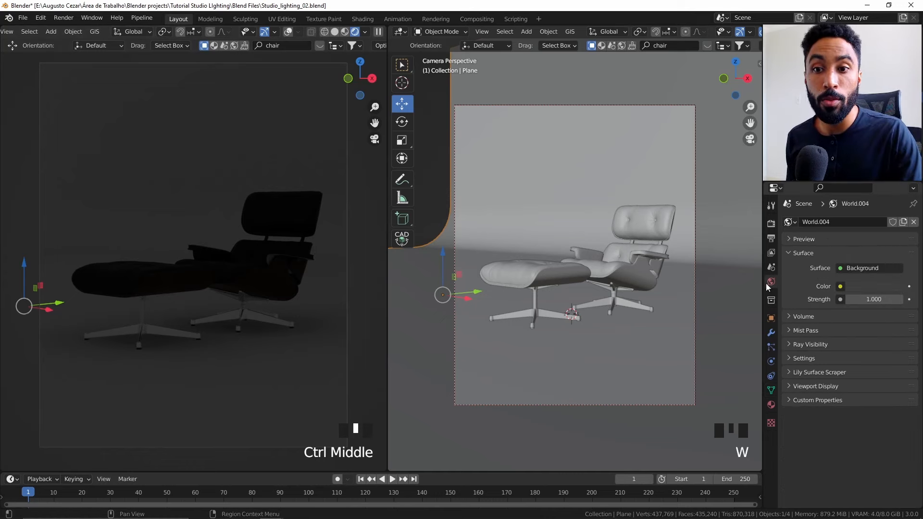
click(876, 282)
drag(896, 195, 895, 225)
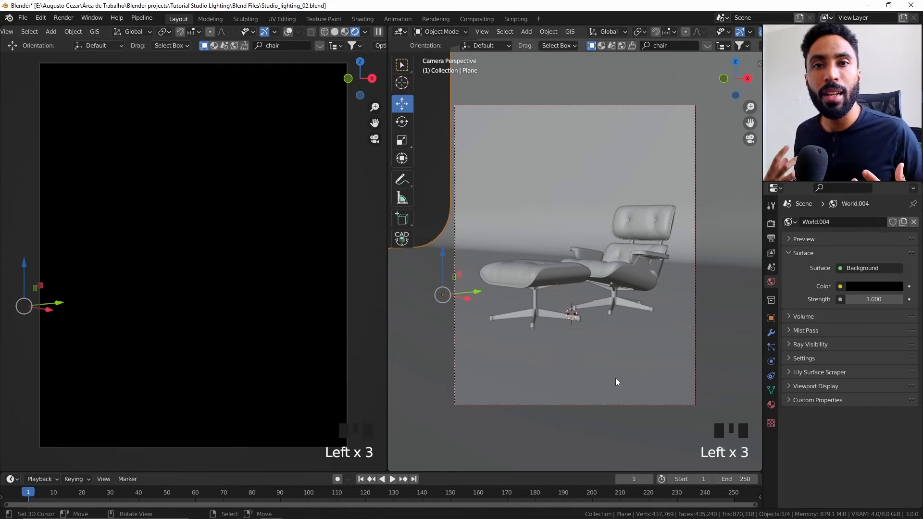
- Add an area light at the origin and raise it along Z above the chair and ottoman
key(shift+c)
middle_drag(615, 378, 640, 324)
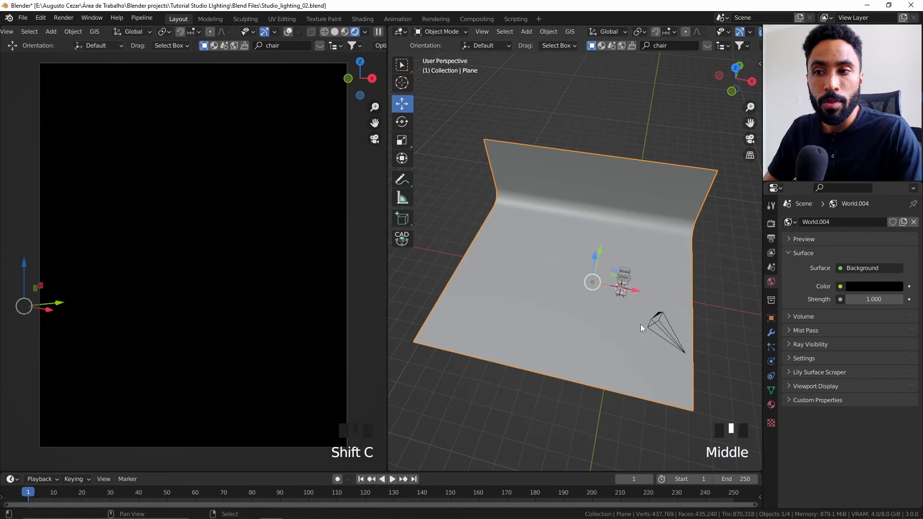
key(shift+a)
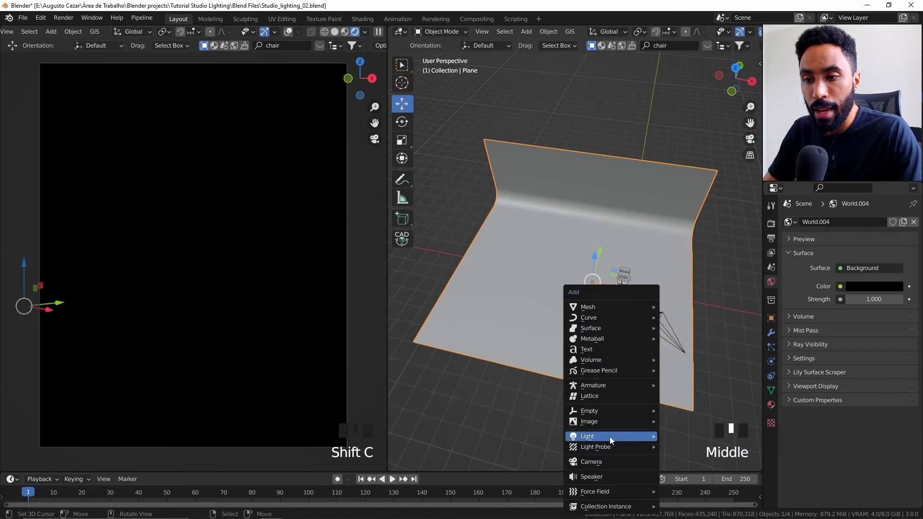
mouse_move(610, 437)
click(685, 470)
key(g)
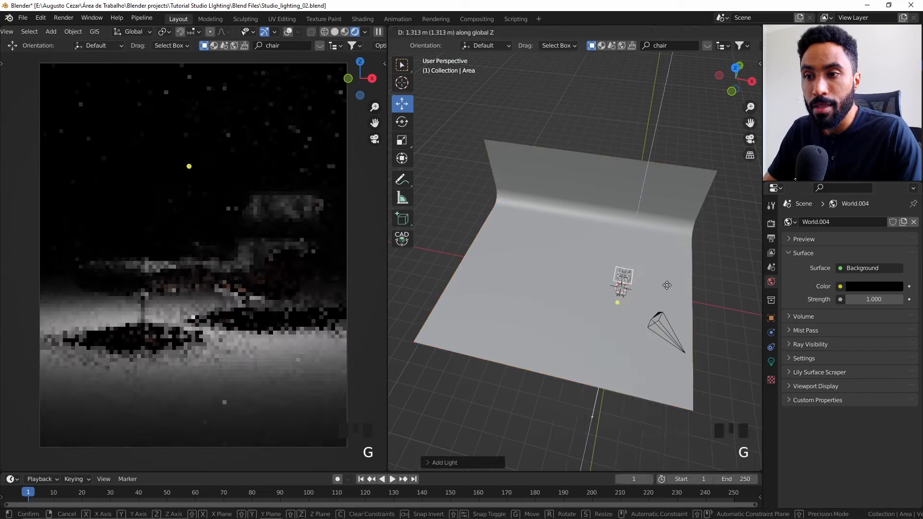
key(z)
click(668, 289)
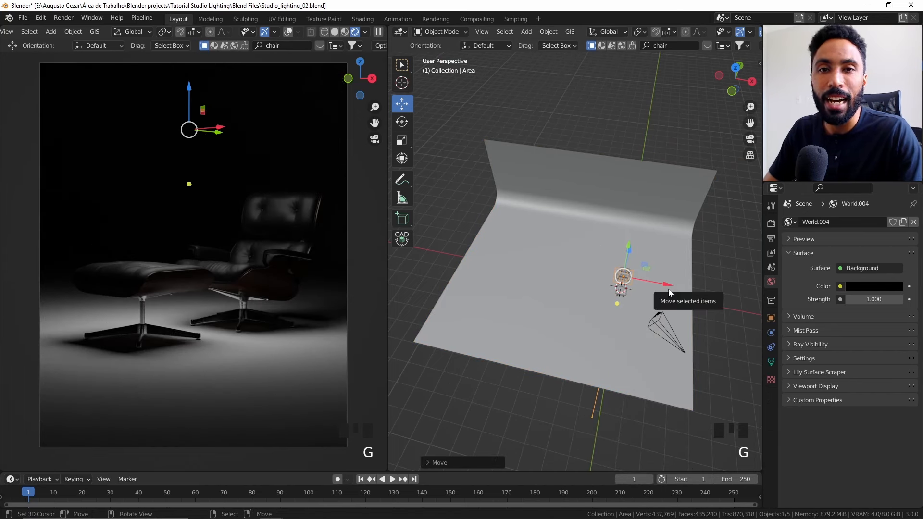
- From the top view, rotate the area light about the global X axis so it shines horizontally toward the backdrop wall
key(KP_7)
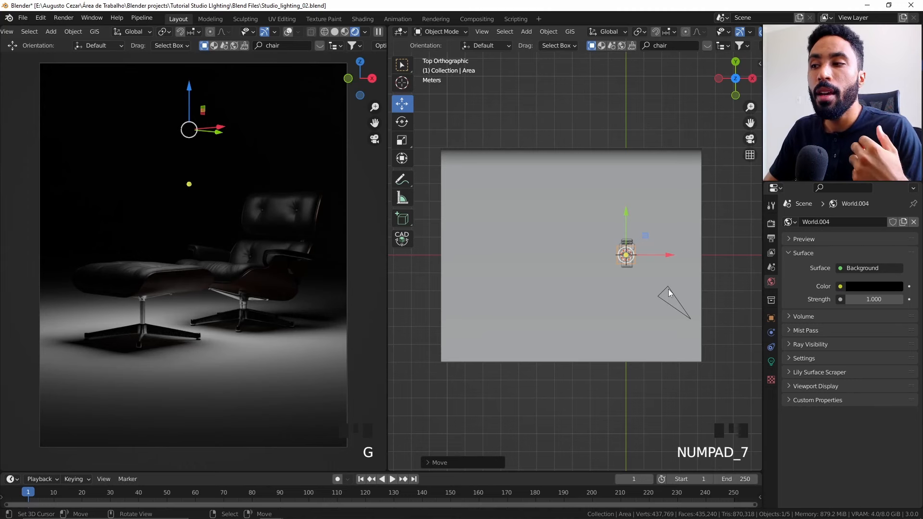
key(r)
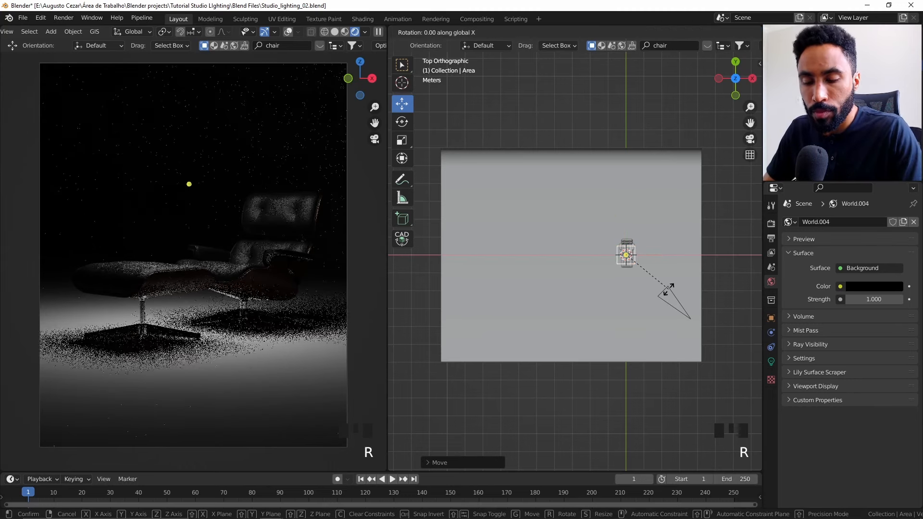
click(669, 290)
- Move the area light to the front left of the chair and rotate it about global Z toward the chair
key(g)
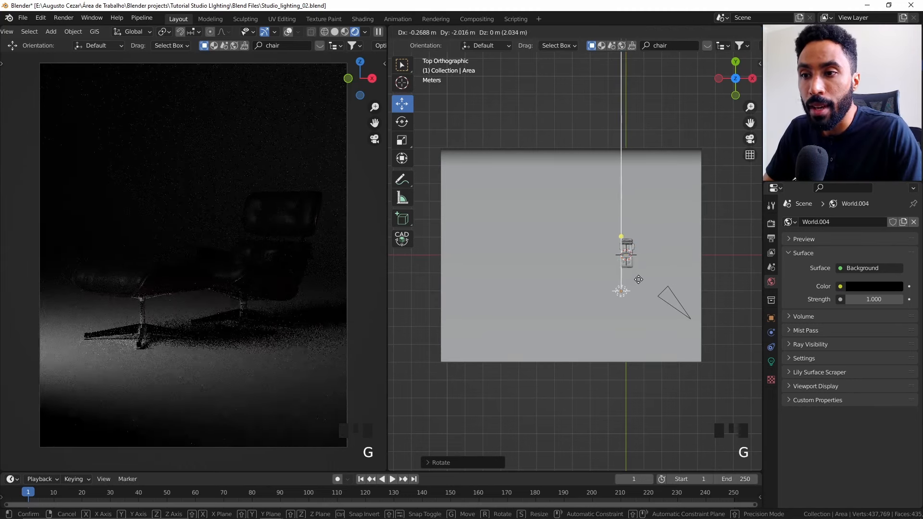
click(649, 334)
key(r)
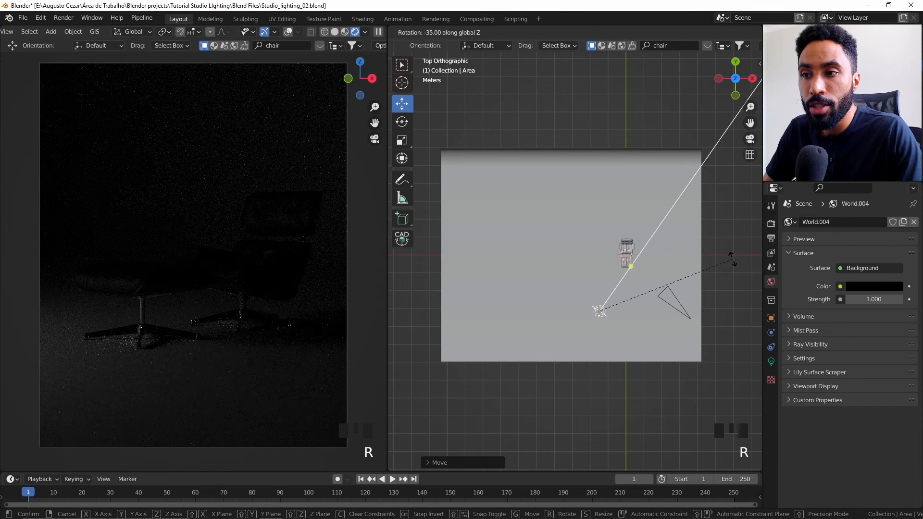
click(666, 284)
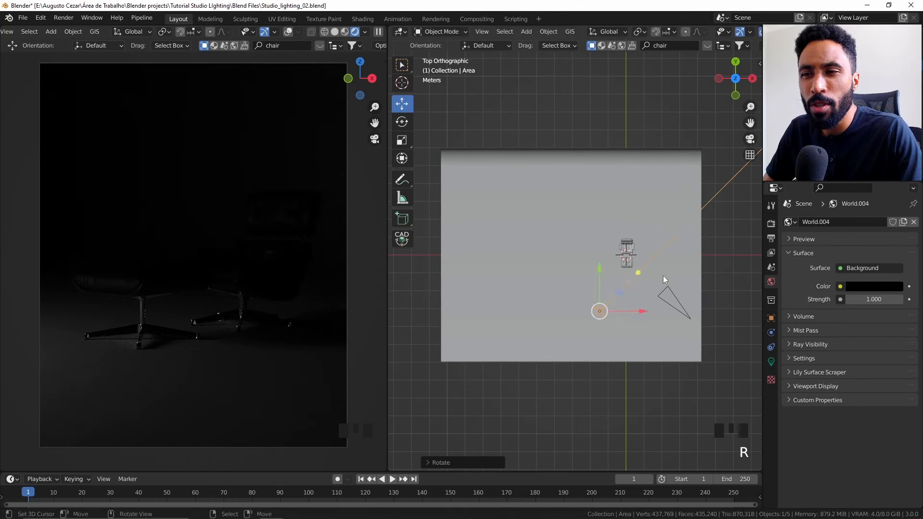
key(g)
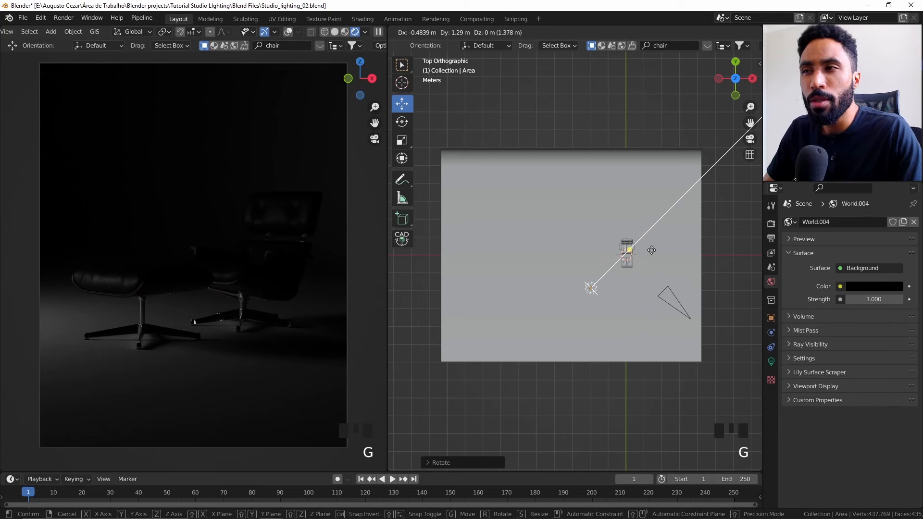
click(662, 244)
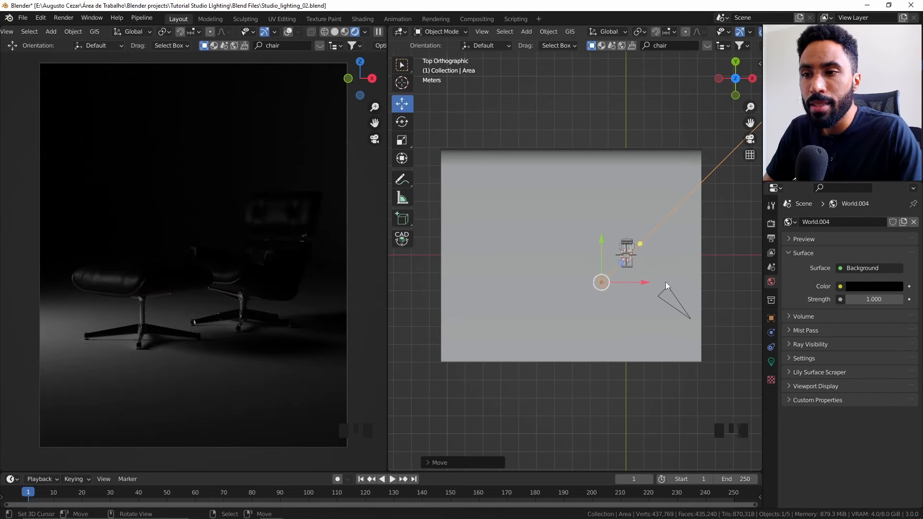
- Tilt the area light downward about its local X axis so it points at the chair and ottoman
key(KP_3)
scroll(662, 277, up, 2)
key(r)
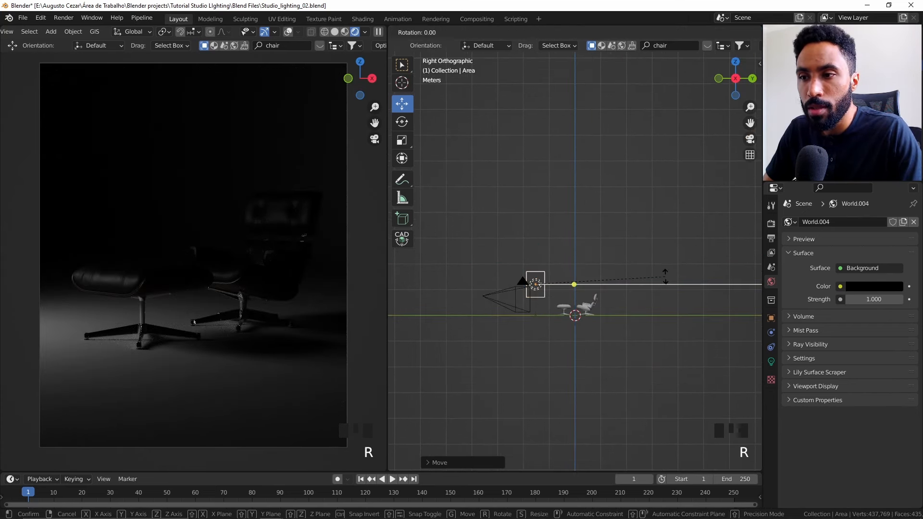
middle_drag(668, 281, 685, 275)
key(x)
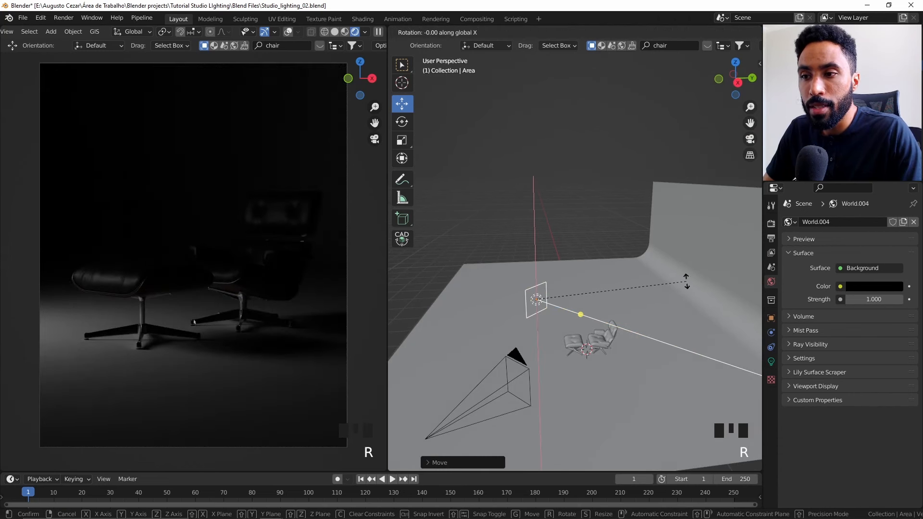
key(x)
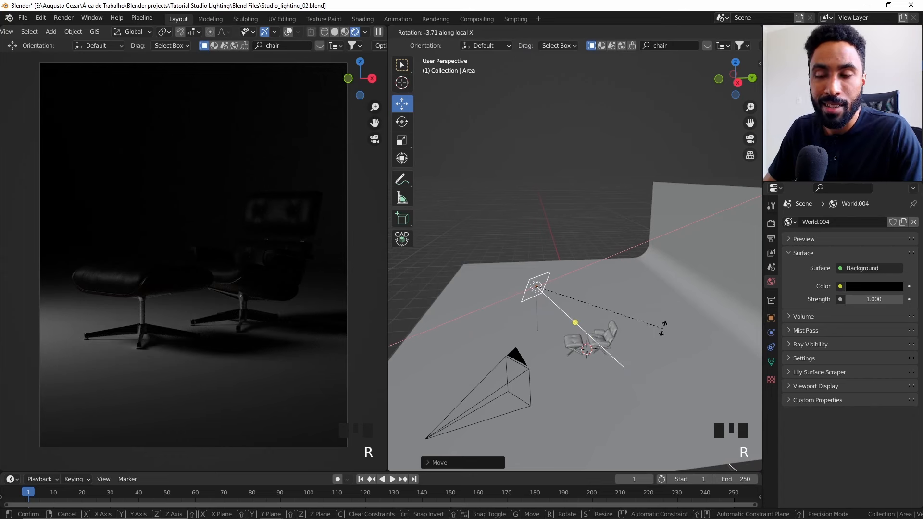
click(662, 328)
- Fine-tune the area light's position beside the chair from the top view
middle_drag(664, 329, 652, 347)
key(KP_7)
key(g)
click(677, 245)
- Set the area light's power to 100 W
middle_drag(676, 245, 702, 249)
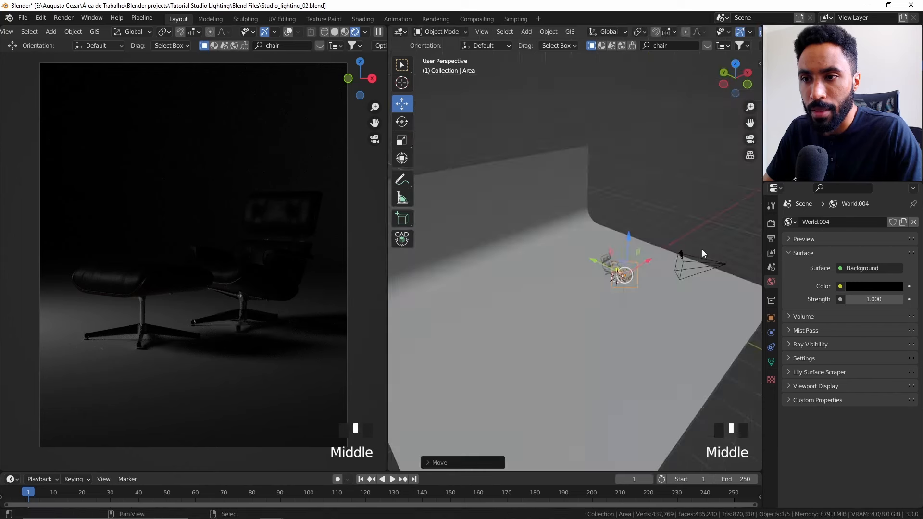
scroll(578, 237, up, 3)
shift+middle_drag(579, 238, 654, 287)
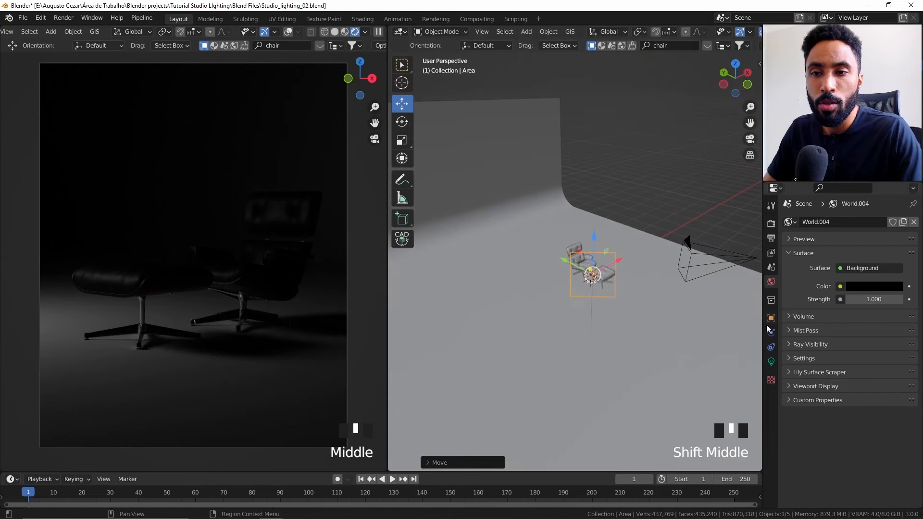
click(772, 361)
click(873, 294)
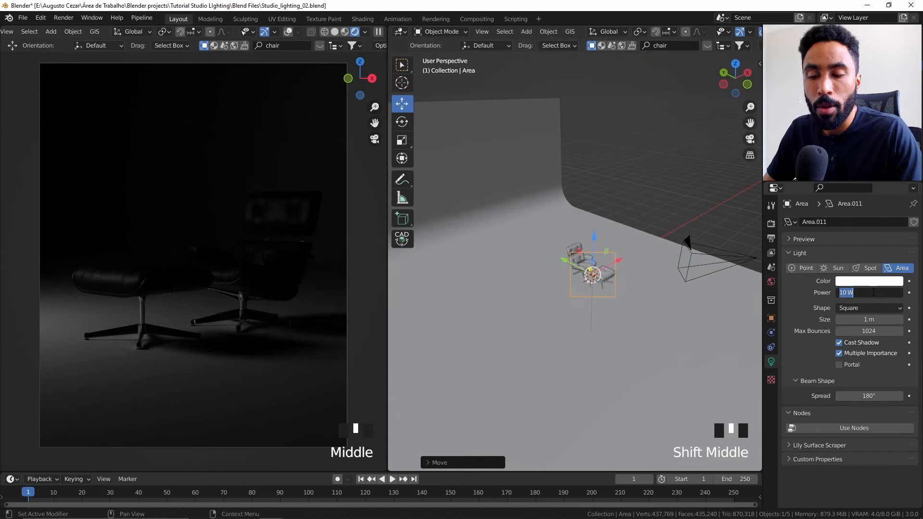
text(10)
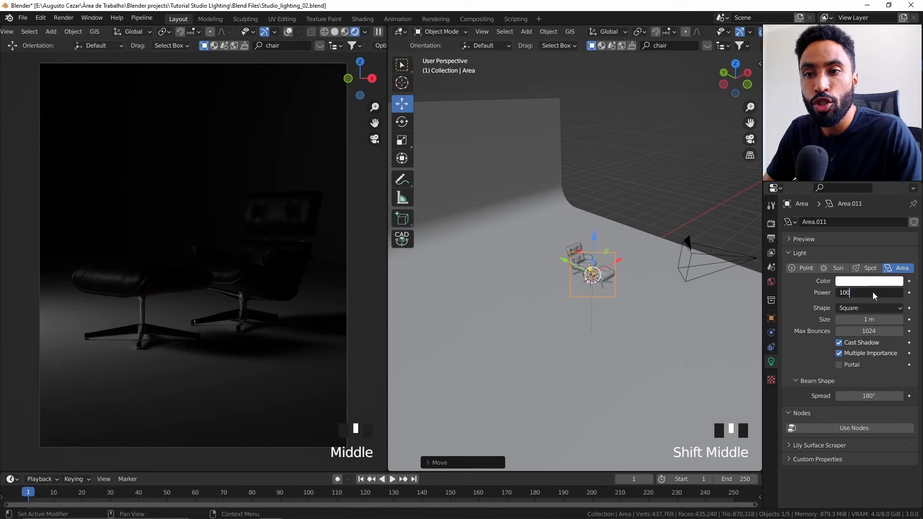
key(Return)
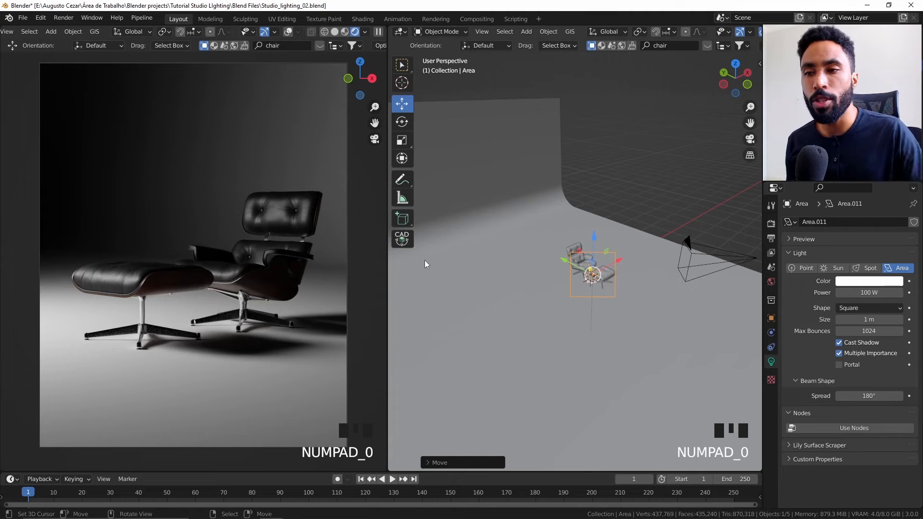
- Shrink the area light to a size of 0.304 m and examine the shadow edges around the chair legs up close
drag(620, 251, 603, 267)
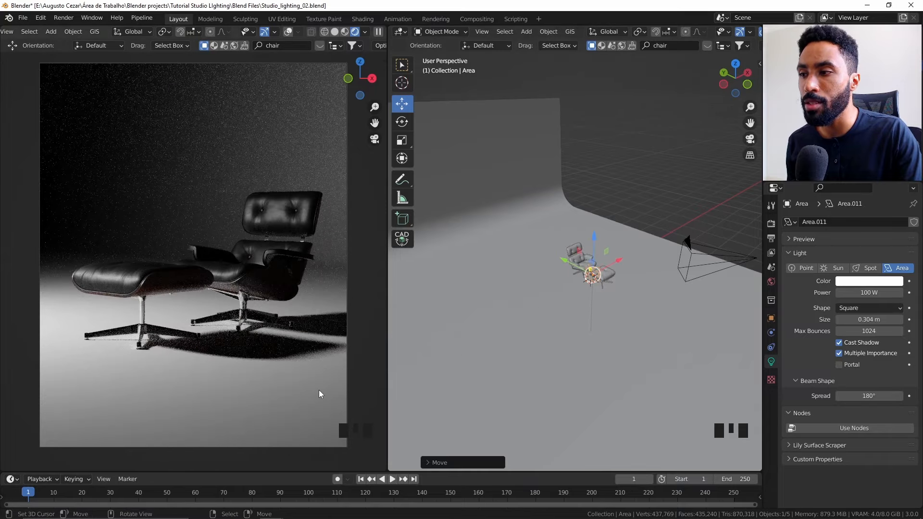
scroll(171, 340, up, 6)
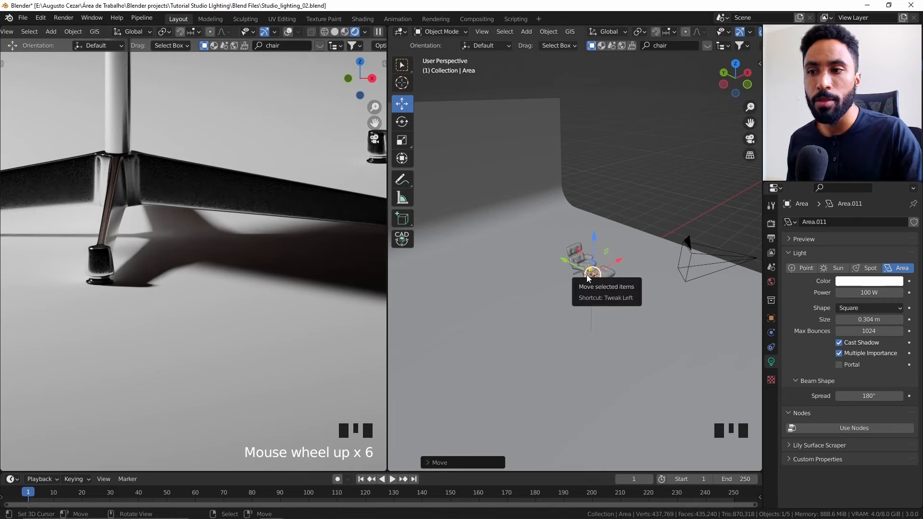
- Set the area light's size to 0.8 m to soften the shadows around the chair legs
drag(601, 267, 748, 159)
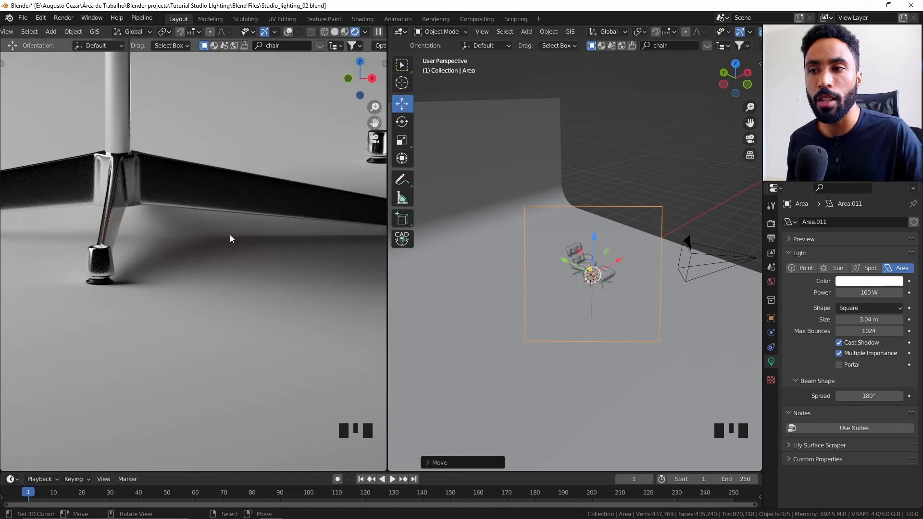
click(871, 319)
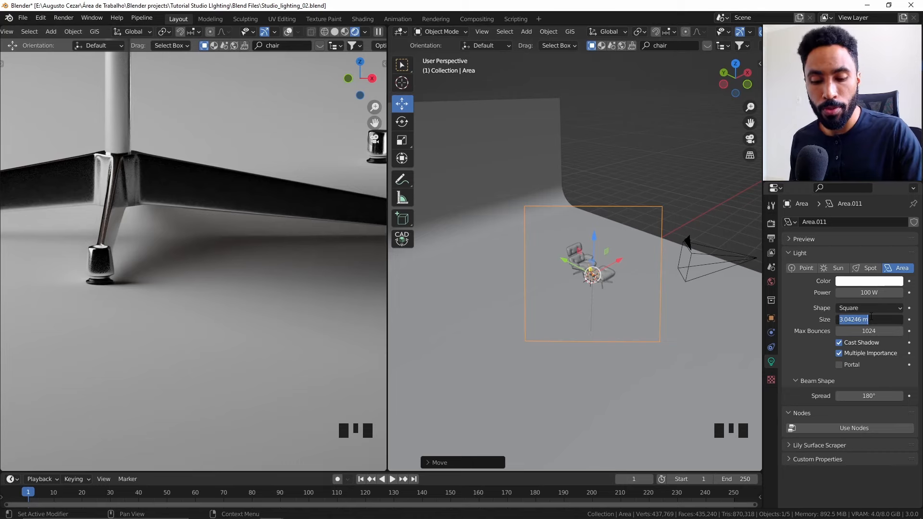
text(1)
key(Return)
click(871, 318)
text(.8)
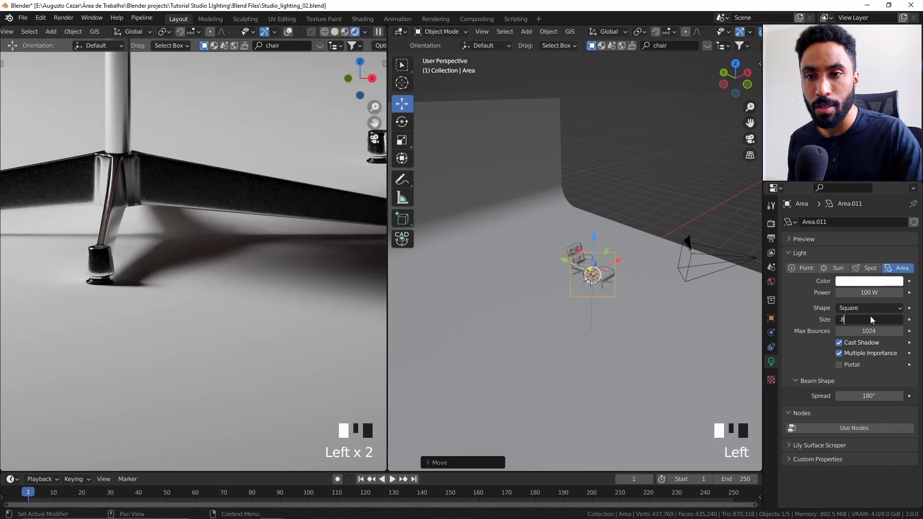
key(Return)
scroll(630, 266, down, 2)
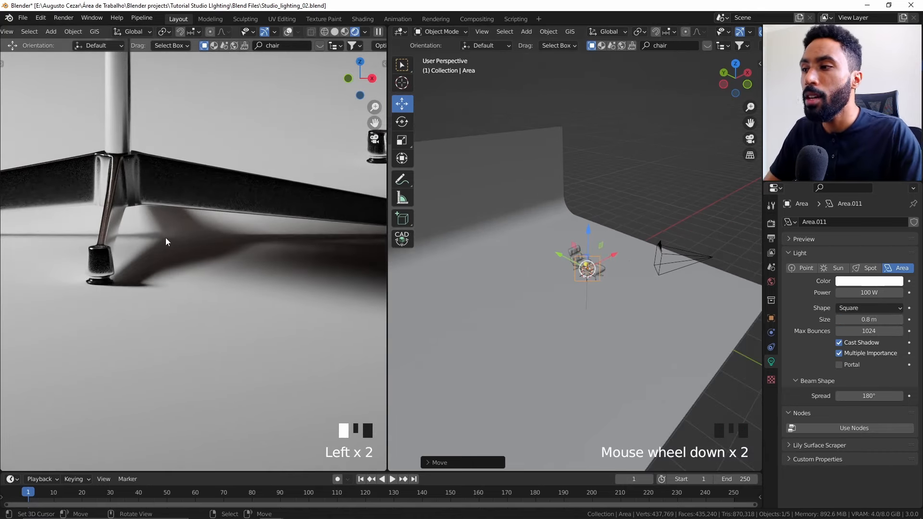
key(Home)
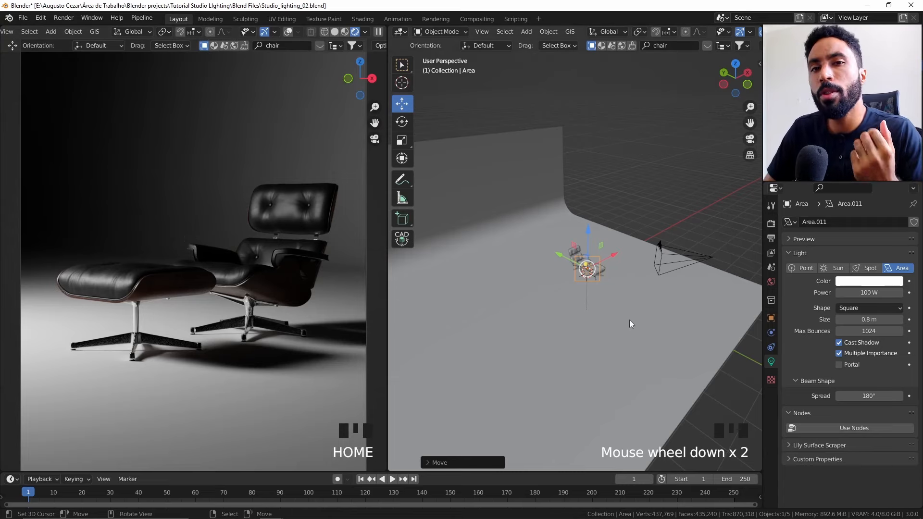
- Enable nodes on the area light and drive its emission color with a Blackbody at a temperature of 4500
click(860, 429)
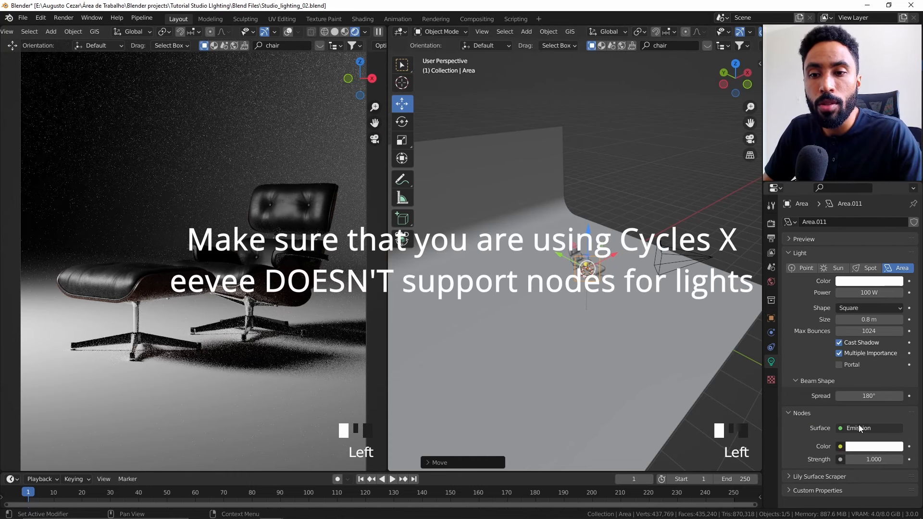
click(840, 447)
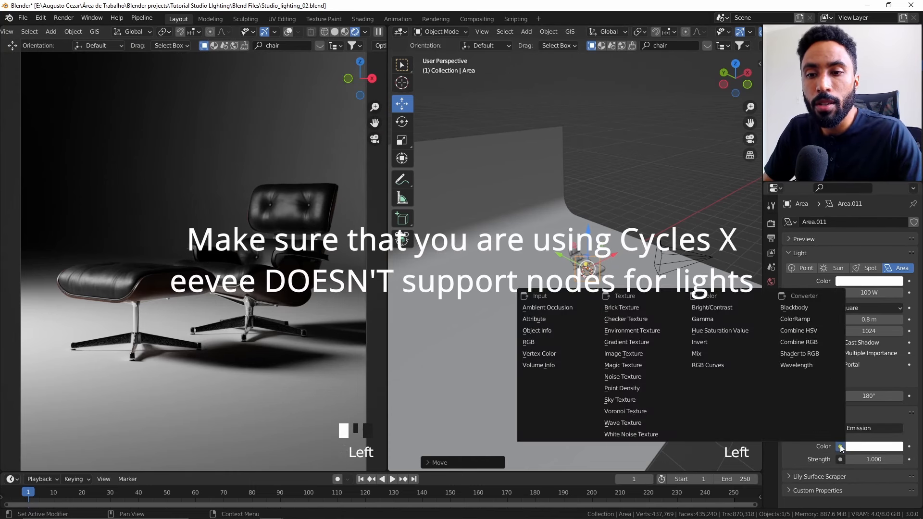
click(801, 308)
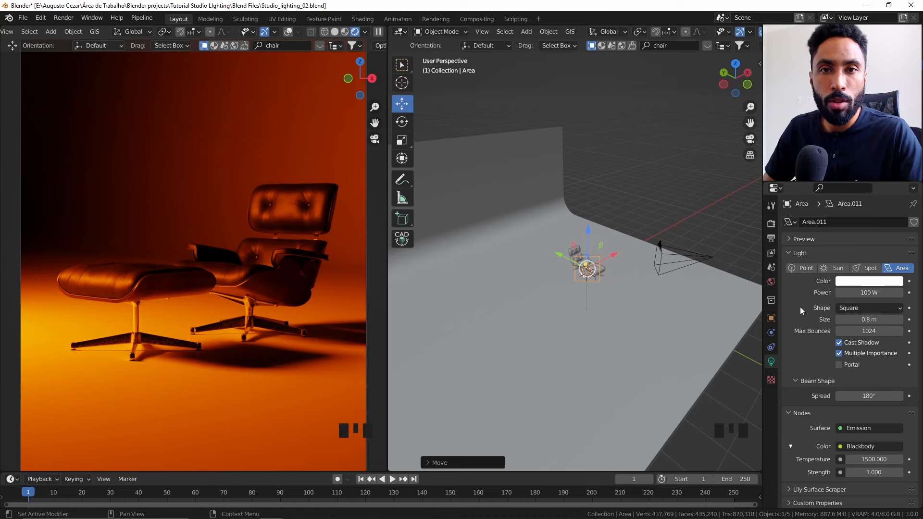
double_click(869, 459)
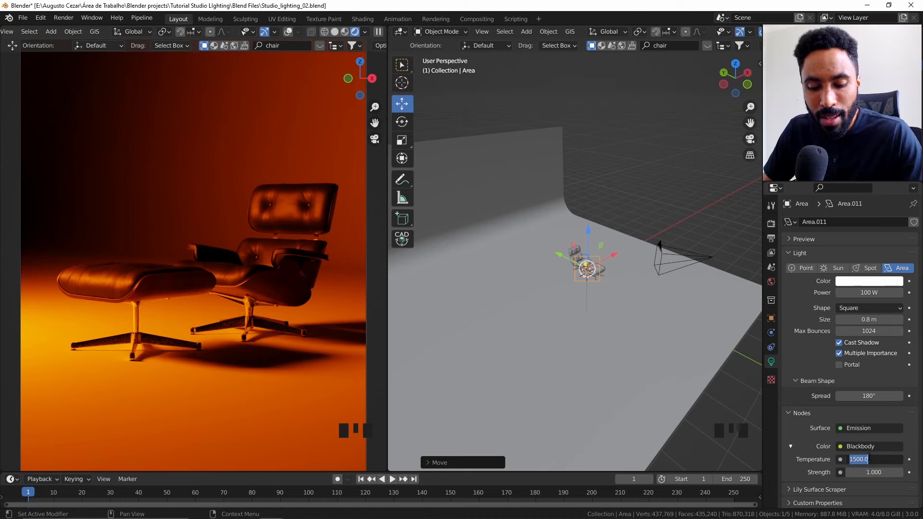
text(4500)
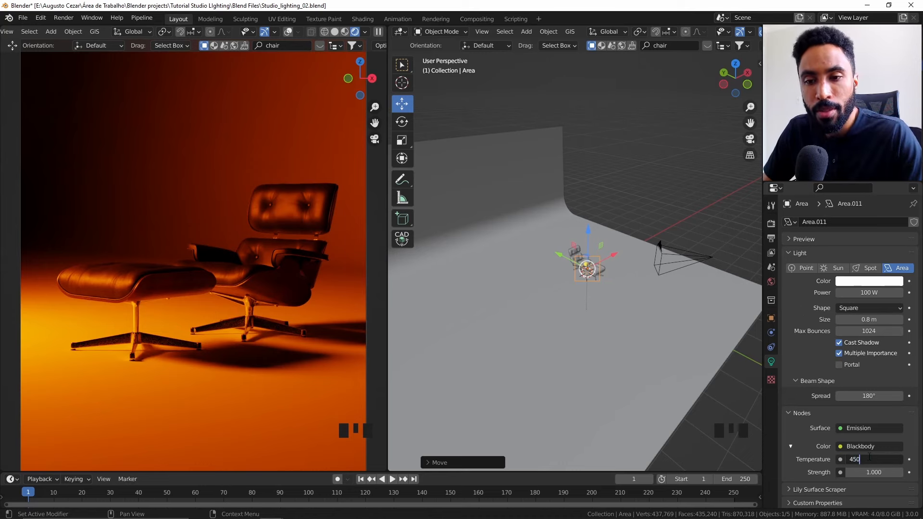
key(Return)
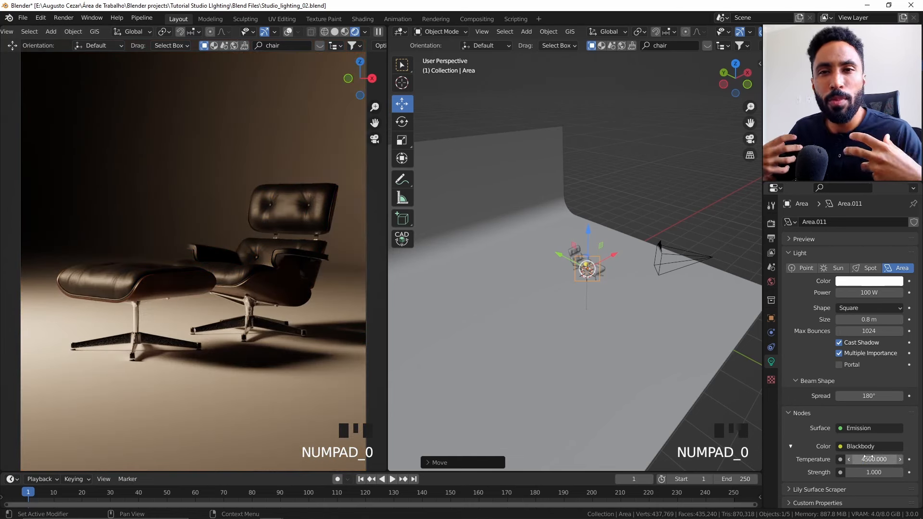
- Duplicate the area light along X to the opposite side of the chair and rotate the copy to aim at the chair
key(KP_7)
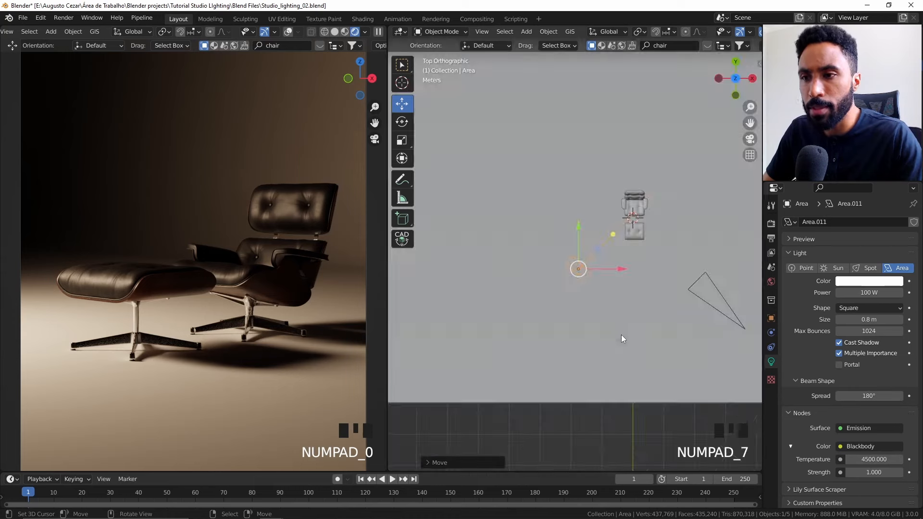
shift+middle_drag(638, 322, 585, 296)
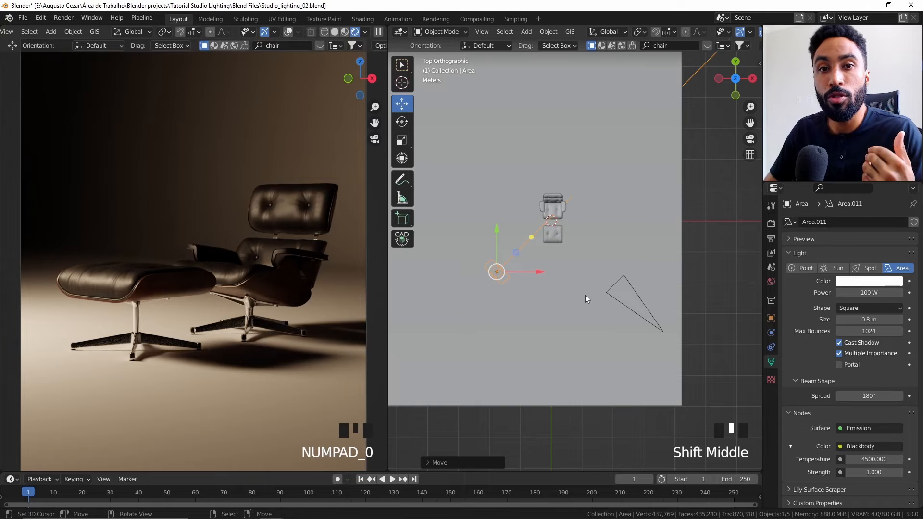
key(shift+d)
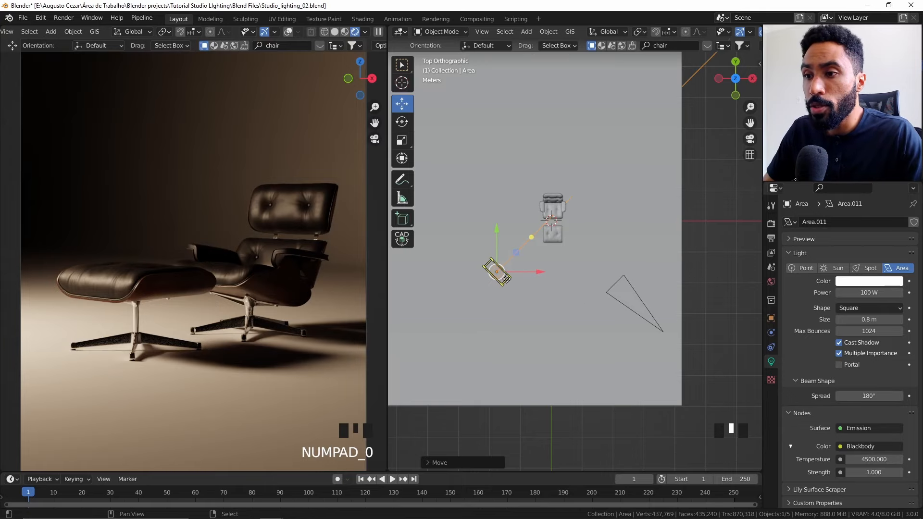
key(x)
click(608, 270)
key(r)
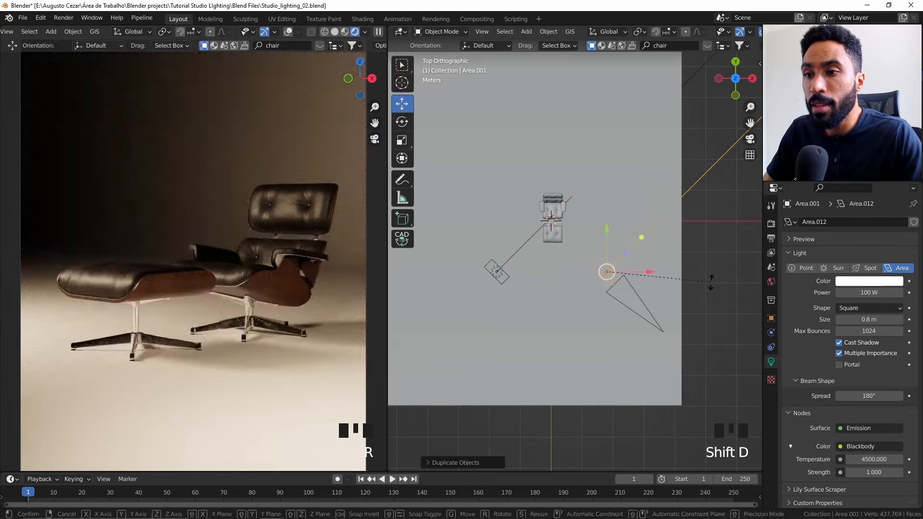
click(618, 164)
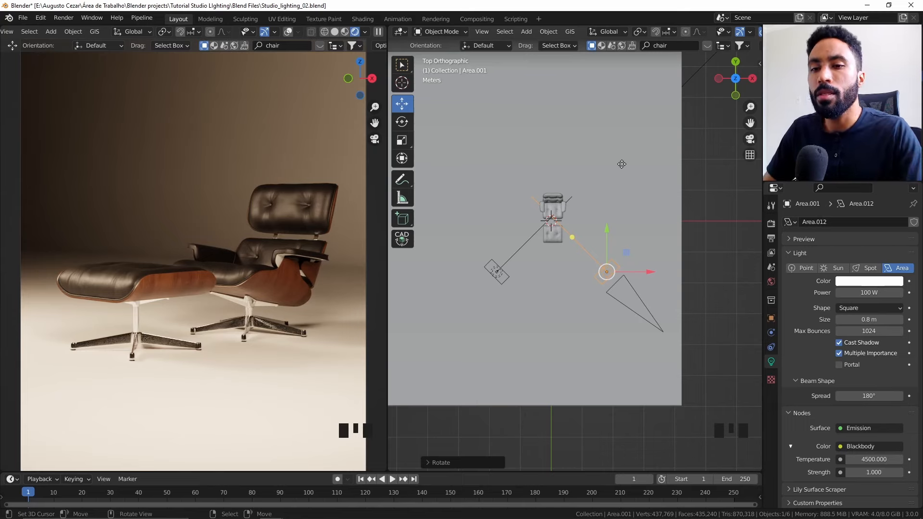
- Try a power of 45 W on the duplicated light and toggle its visibility to compare the shadows under the chair
click(871, 292)
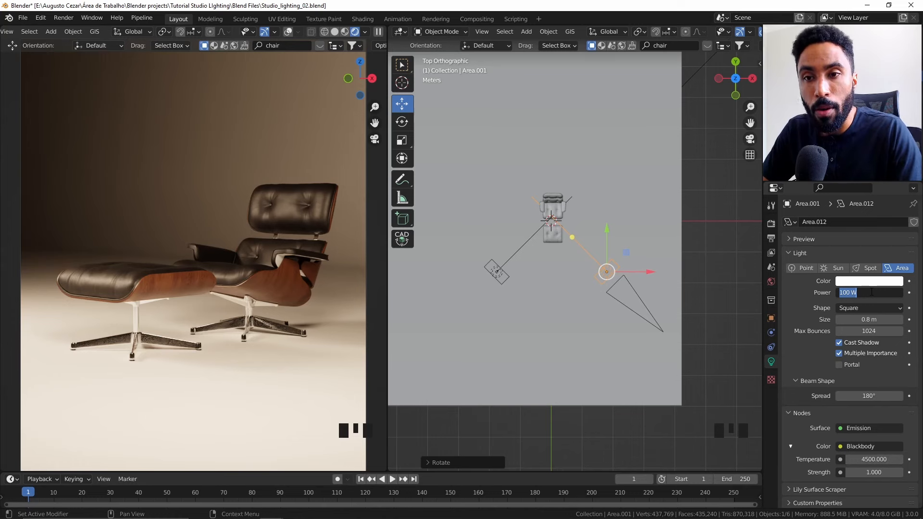
text(45)
key(Return)
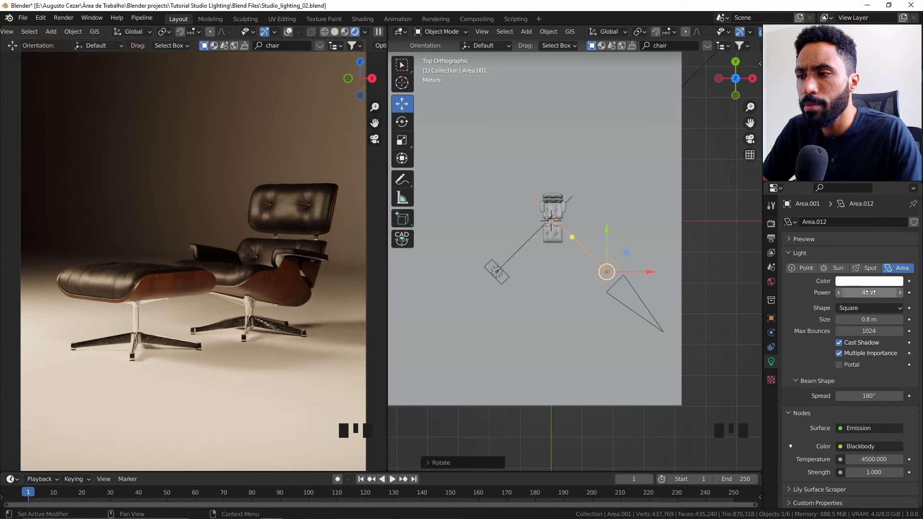
scroll(269, 327, up, 3)
shift+middle_drag(270, 356, 191, 304)
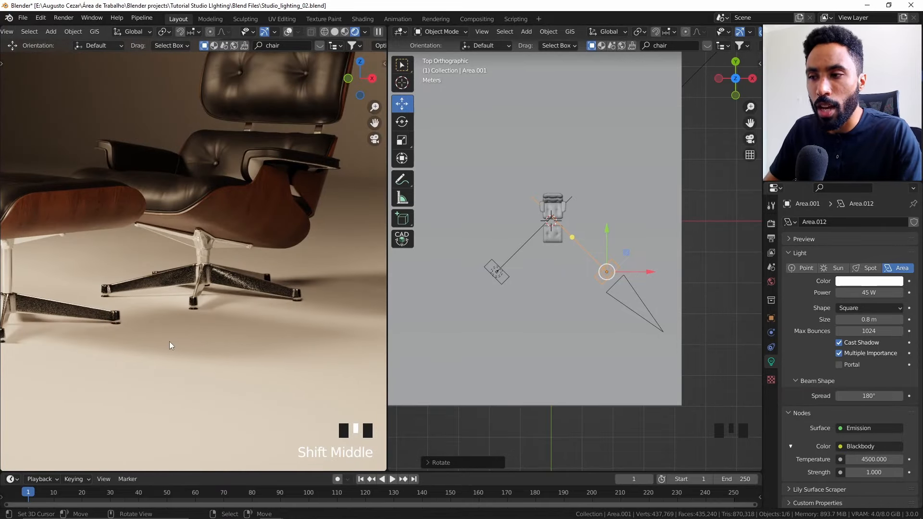
key(h)
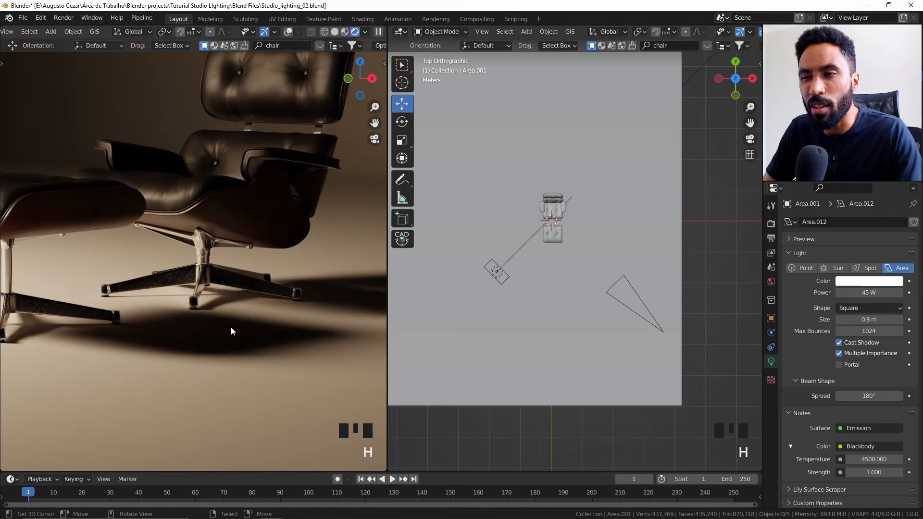
key(alt+h)
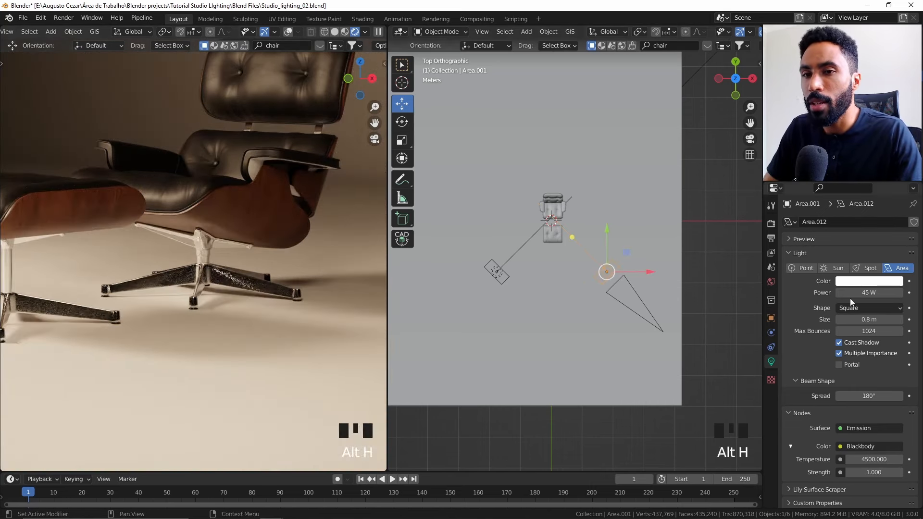
- Set the duplicated area light's power to 35 W
click(879, 291)
text(35)
key(Return)
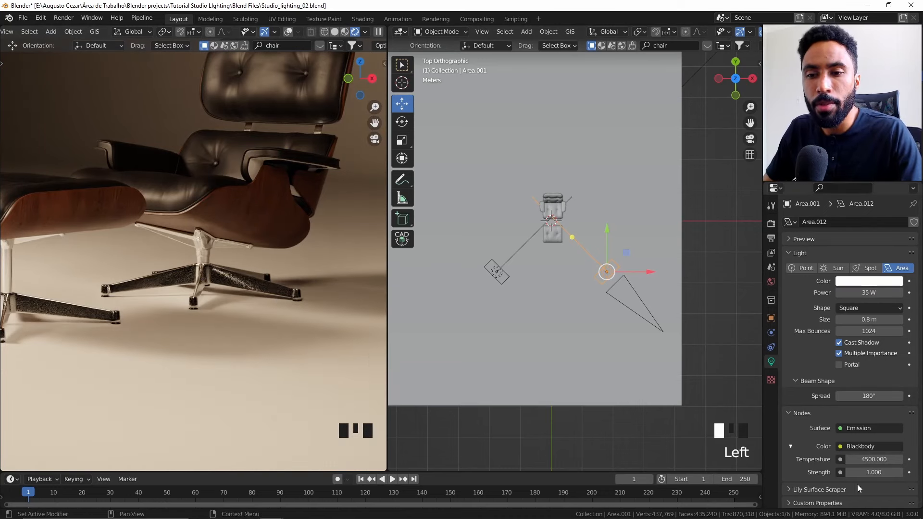
- Set the duplicated light's Blackbody temperature to 7500 and frame the full camera view in the rendered preview
shift+middle_drag(273, 295, 224, 291)
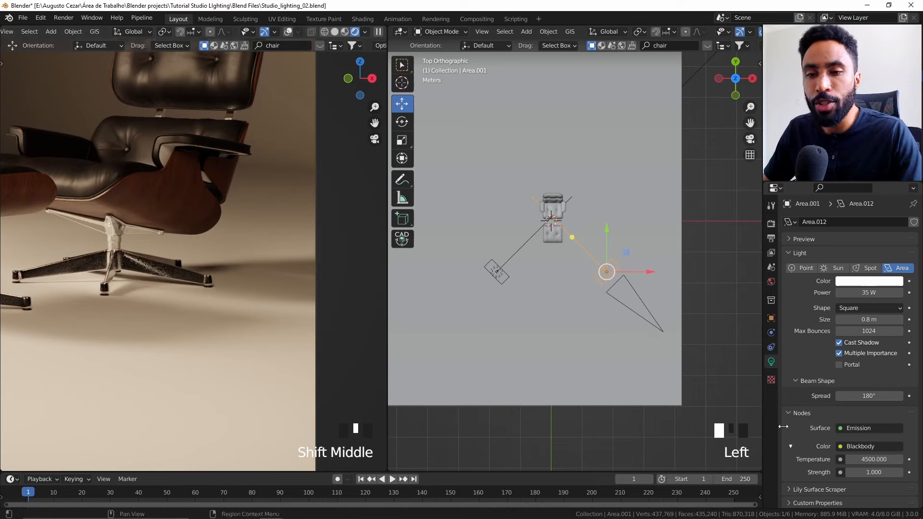
click(881, 459)
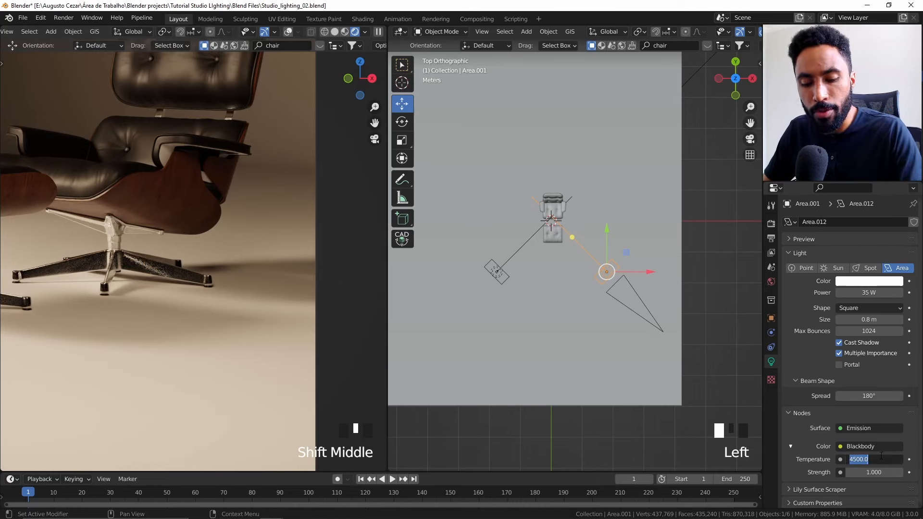
text(7500)
key(Return)
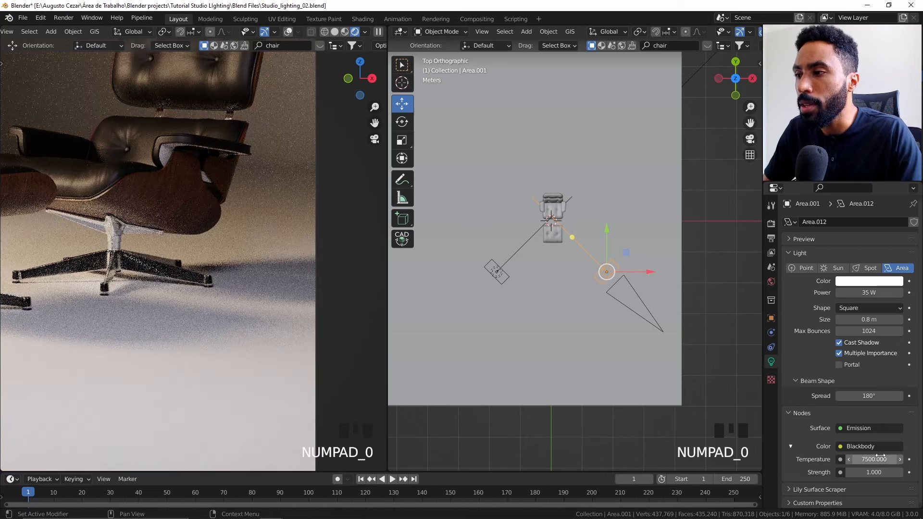
key(Home)
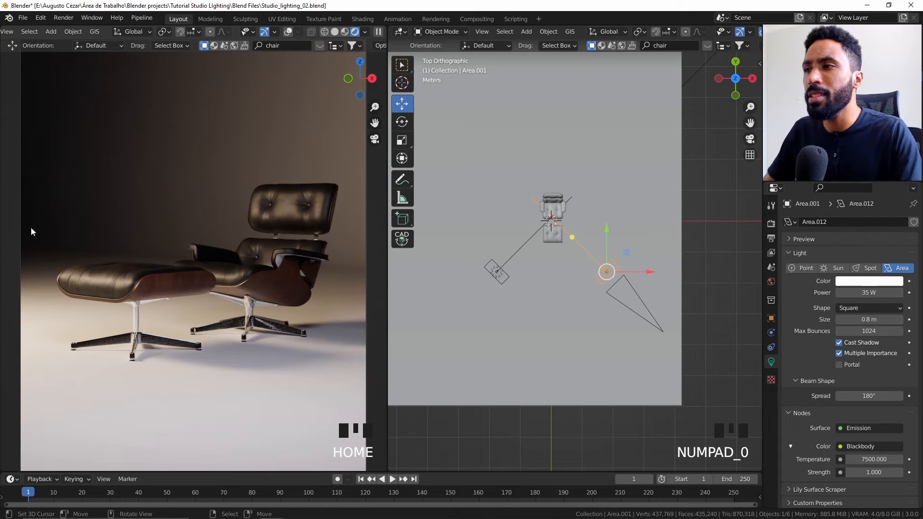
- Add a third area light turned toward the backdrop wall and place it on the empty floor beside the chair
scroll(580, 242, down, 2)
shift+middle_drag(581, 242, 666, 242)
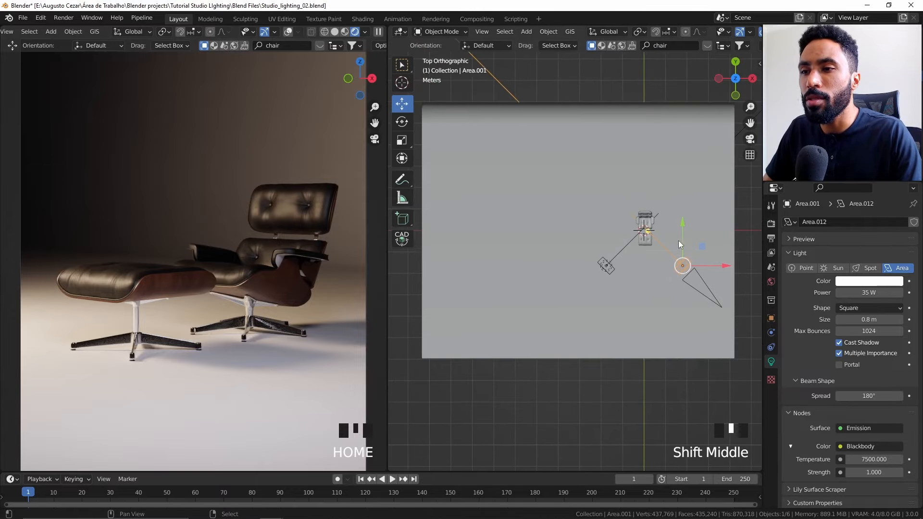
key(shift+a)
mouse_move(505, 214)
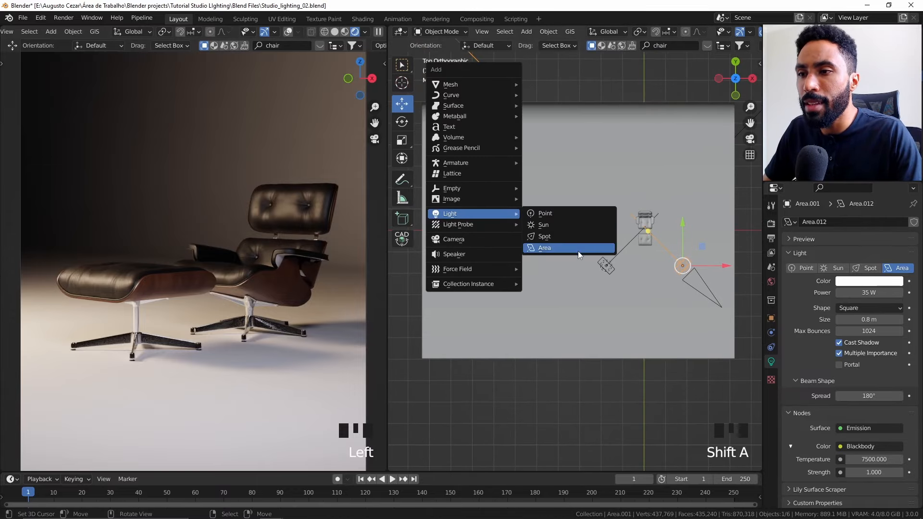
click(545, 248)
key(r)
click(579, 255)
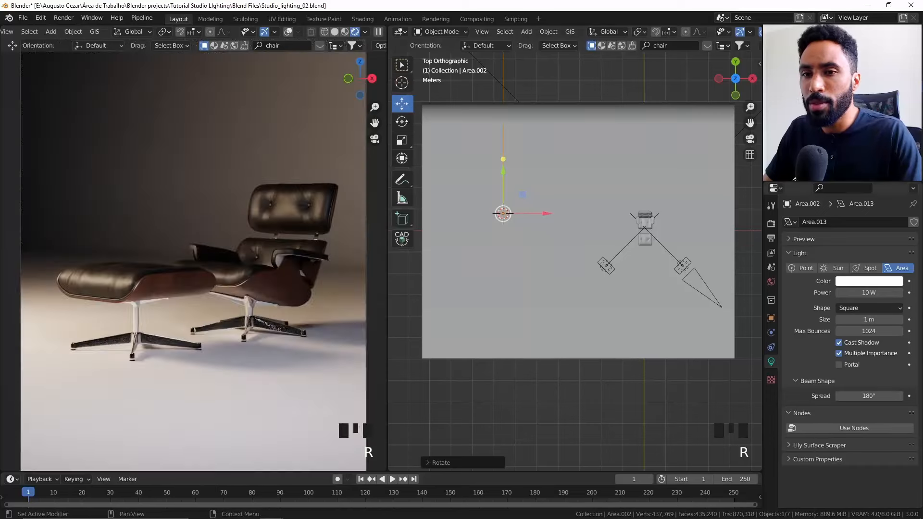
key(g)
click(619, 221)
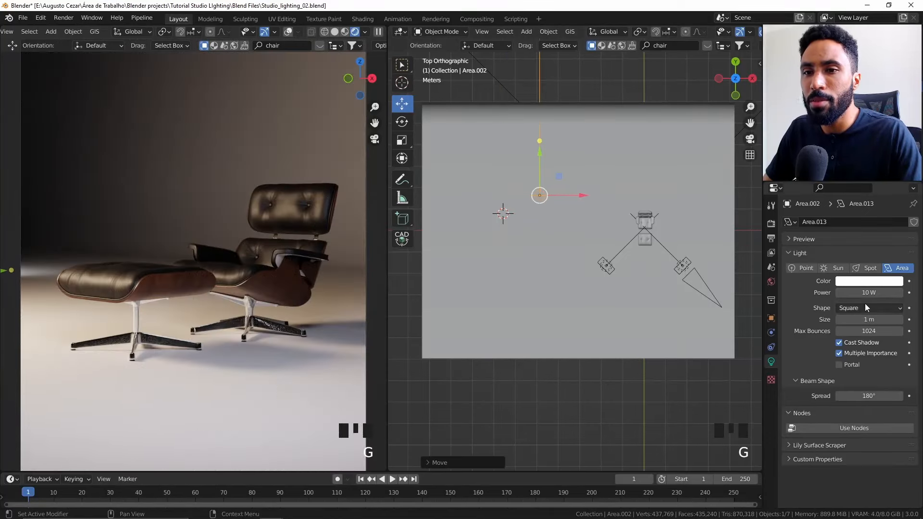
- Set the backdrop light's power to 150 W
click(865, 292)
text(150)
key(Return)
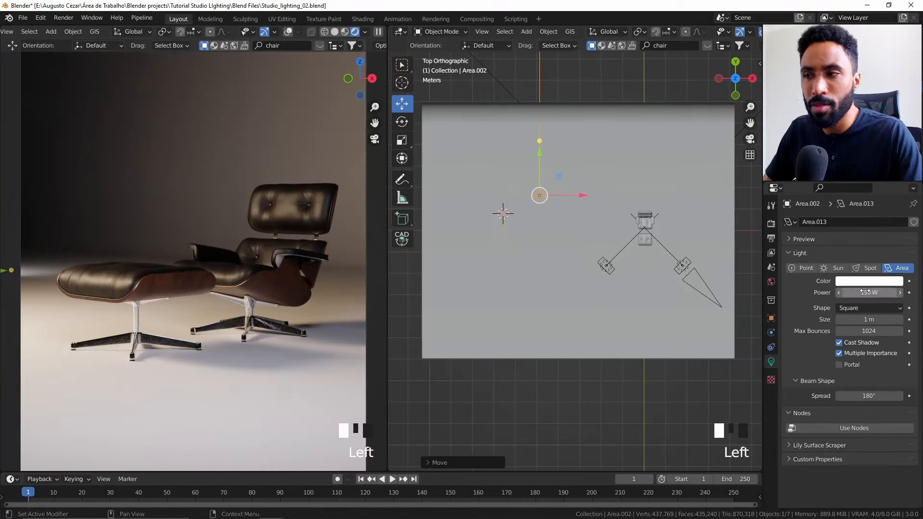
- Raise the backdrop light above the floor along global Z and tilt it downward about the X axis
key(g)
key(z)
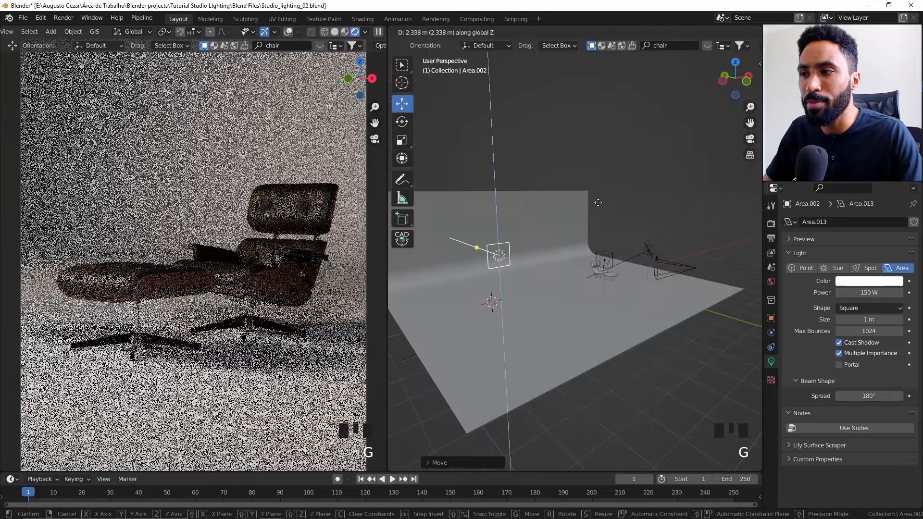
click(601, 191)
key(r)
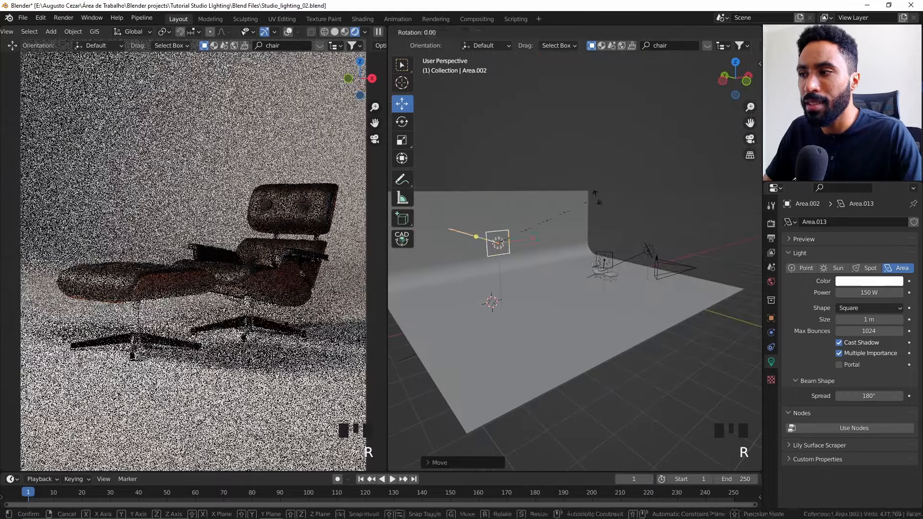
key(x)
click(599, 170)
- Reposition the backdrop light along the Y axis, raise it higher, and rotate it slightly about its local Z axis
key(g)
key(y)
click(611, 218)
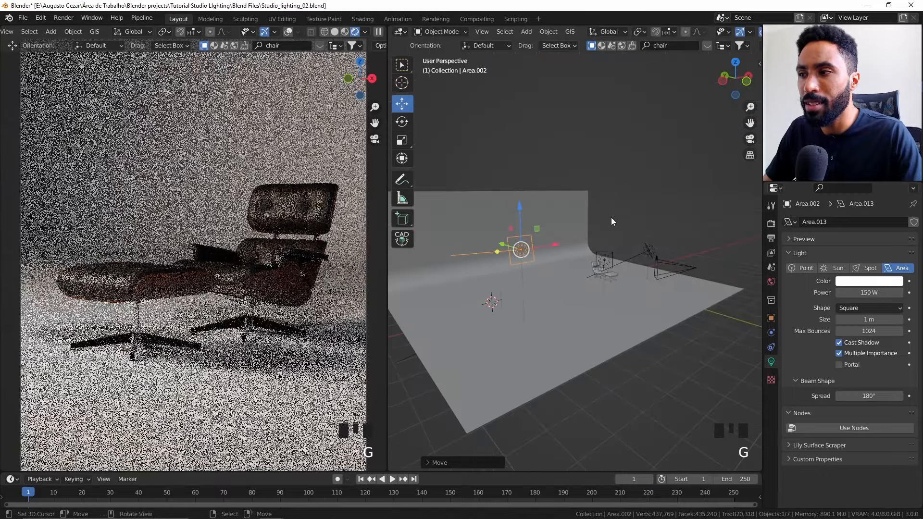
key(g)
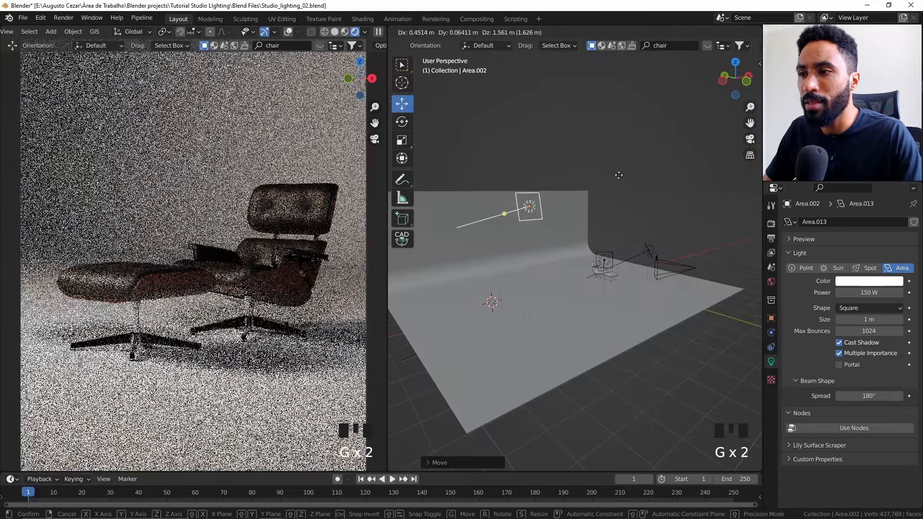
key(r)
key(z)
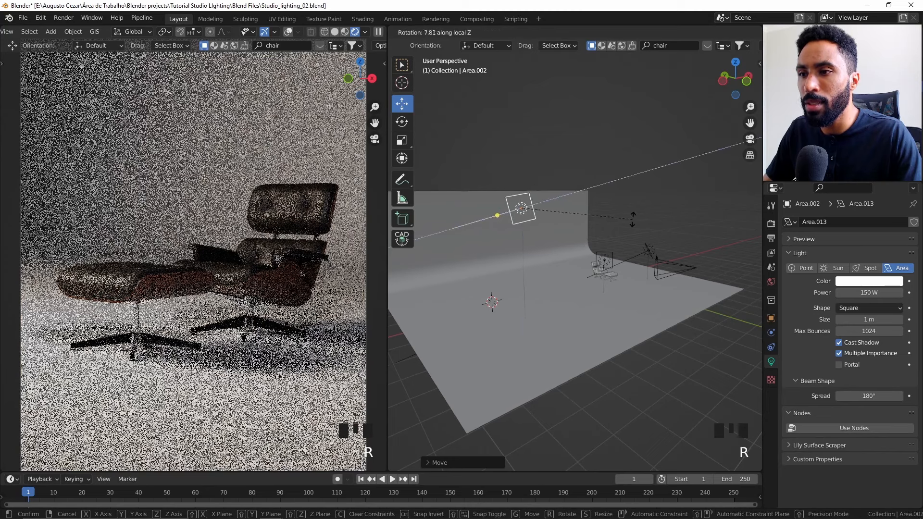
click(631, 220)
- Set the backdrop light's power to 250 W and compare the render with that light hidden and shown
click(868, 292)
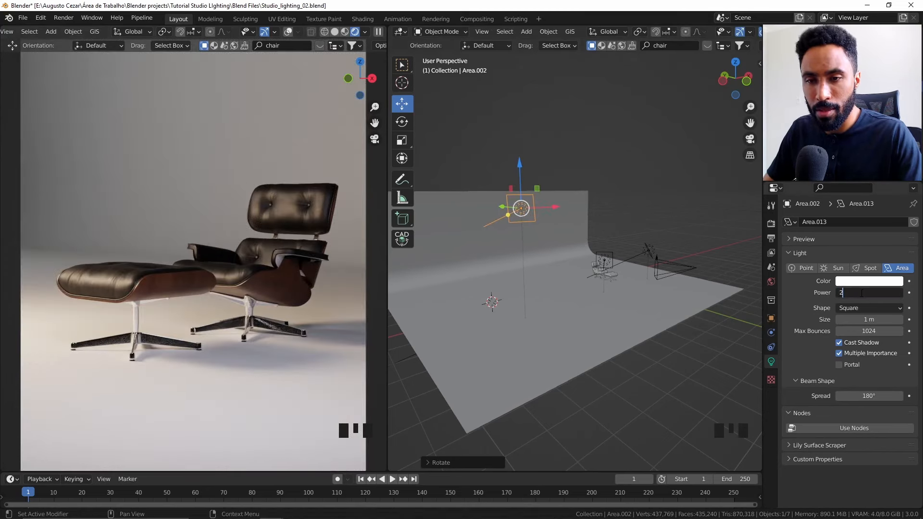
text(250)
click(735, 318)
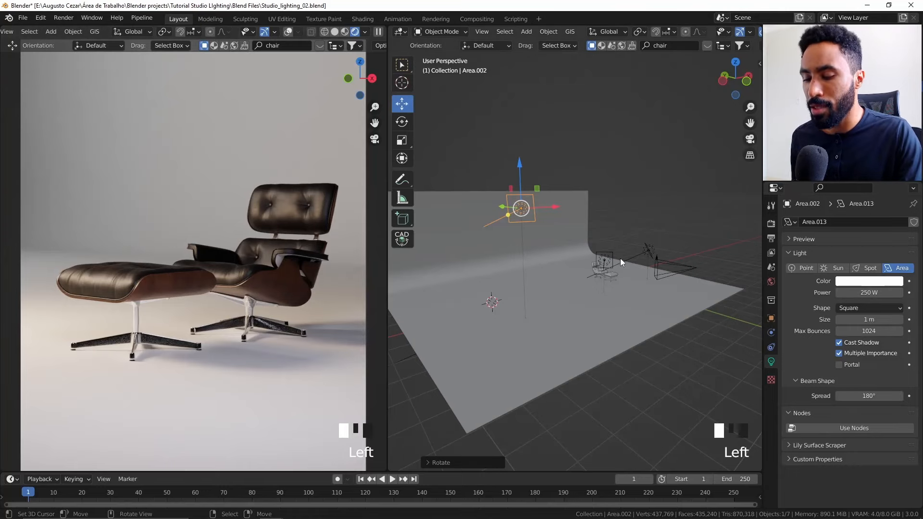
key(h)
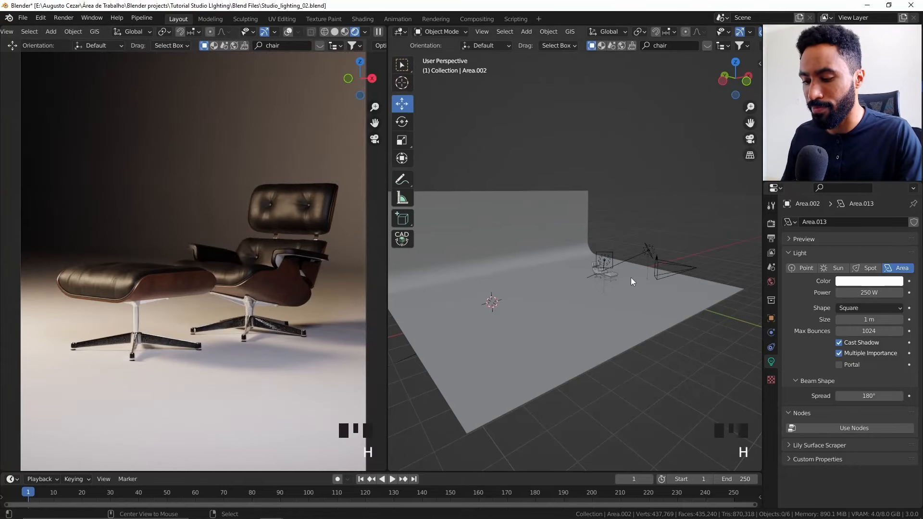
key(alt+h)
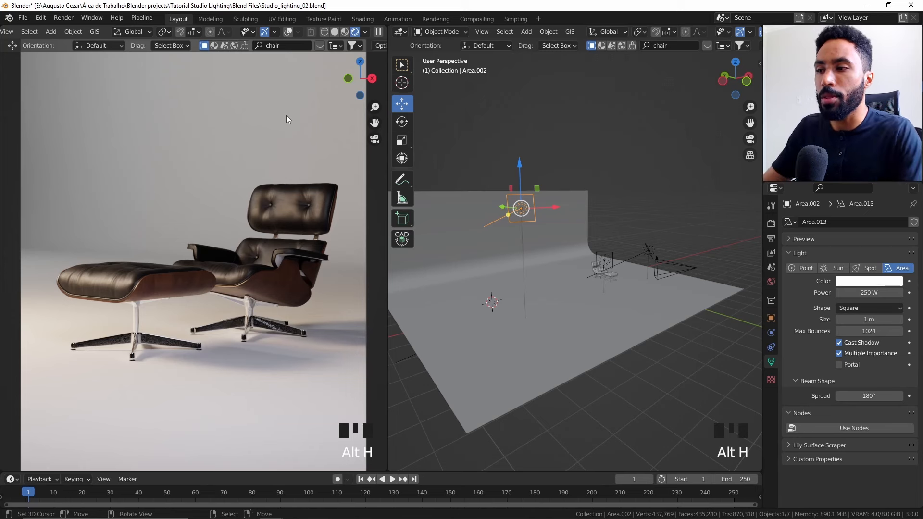
- Turn the backdrop light's Cast Shadow option off and back on to compare the render
middle_drag(551, 285, 608, 324)
scroll(575, 293, up, 3)
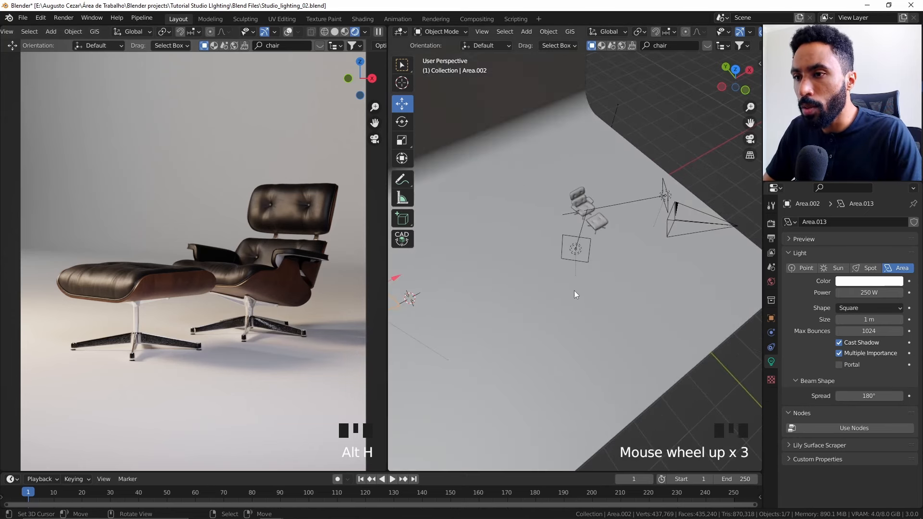
scroll(575, 293, down, 2)
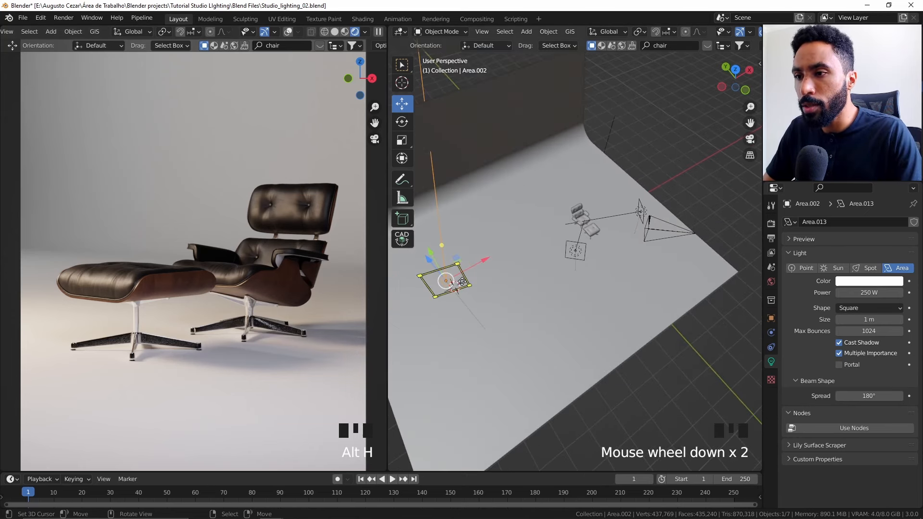
click(840, 343)
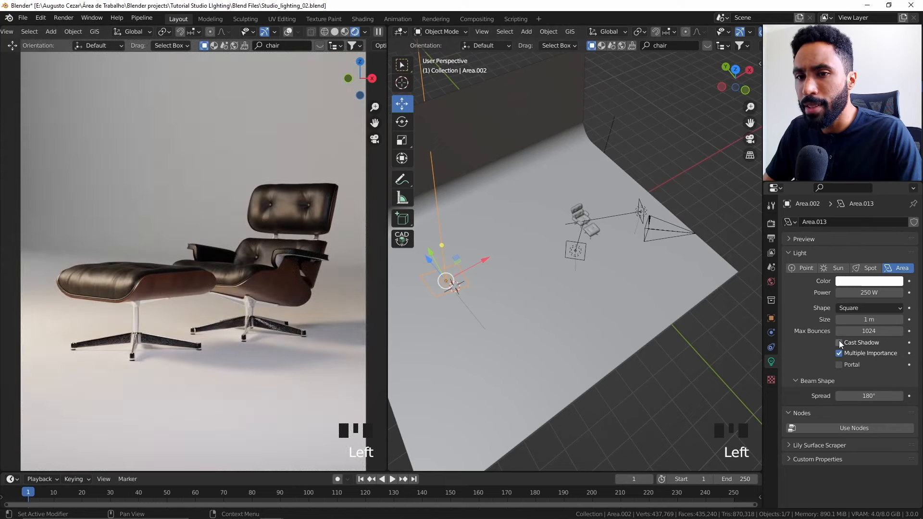
shift+middle_drag(515, 181, 495, 166)
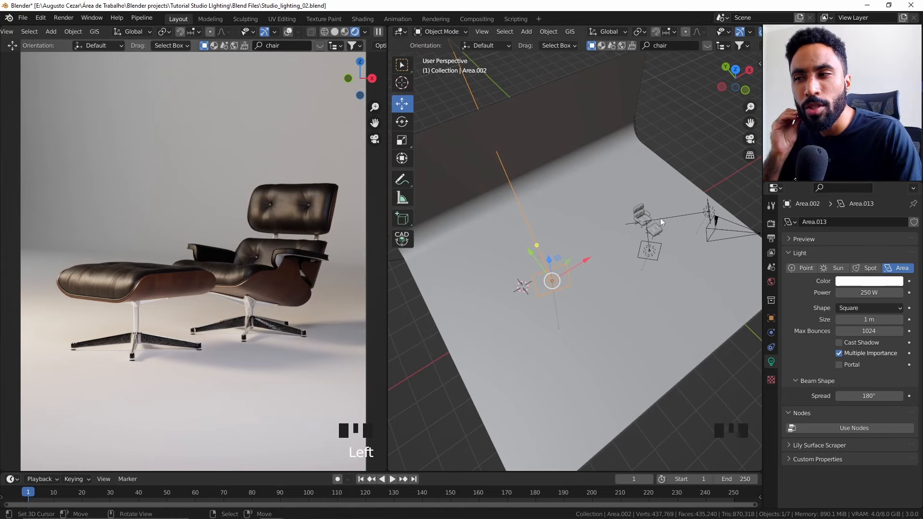
click(839, 342)
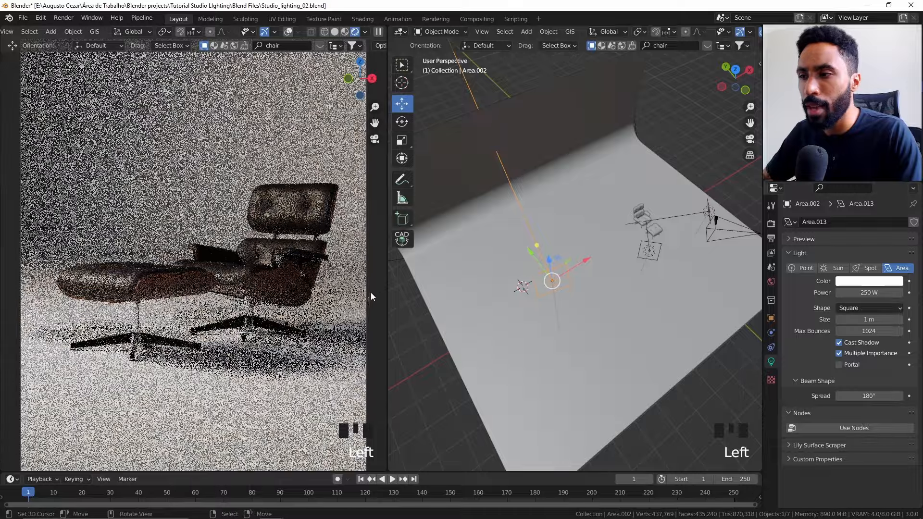
- Disable Cast Shadow on the backdrop light while checking the floor shadows beneath the chair base in the rendered preview
scroll(314, 345, up, 10)
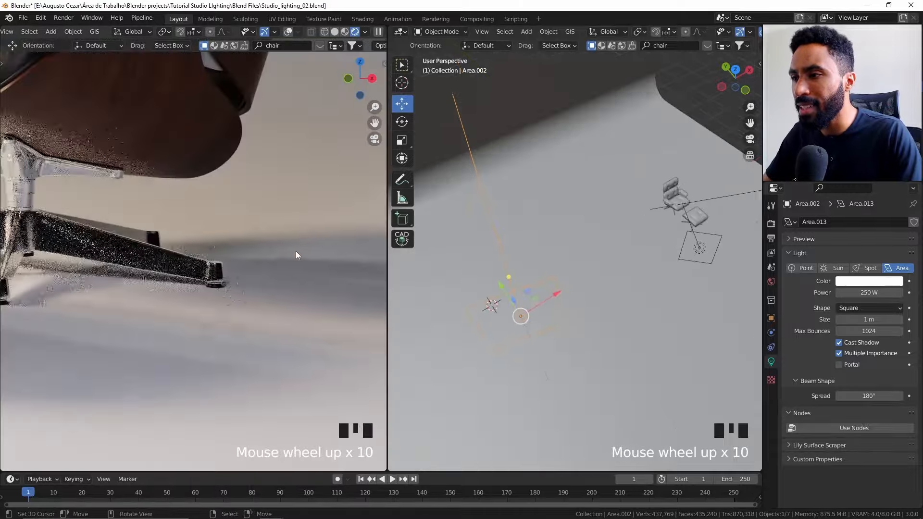
shift+middle_drag(120, 312, 201, 301)
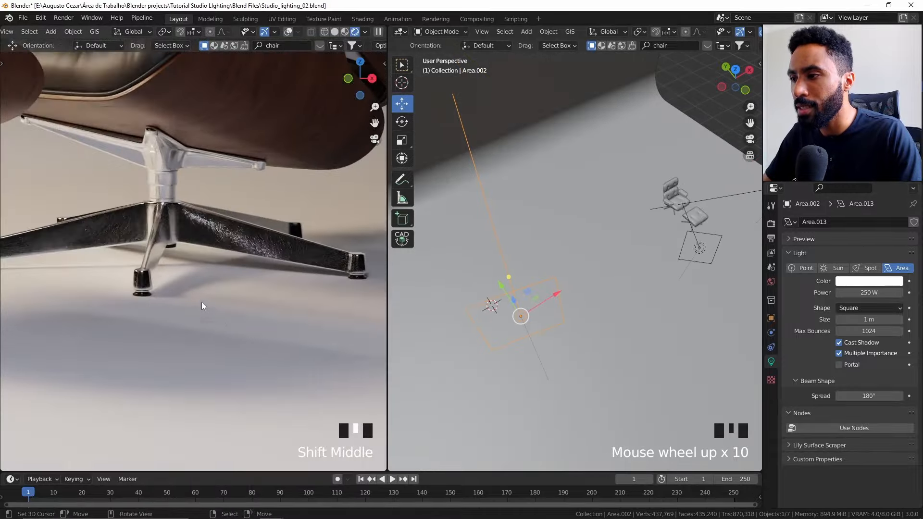
click(838, 343)
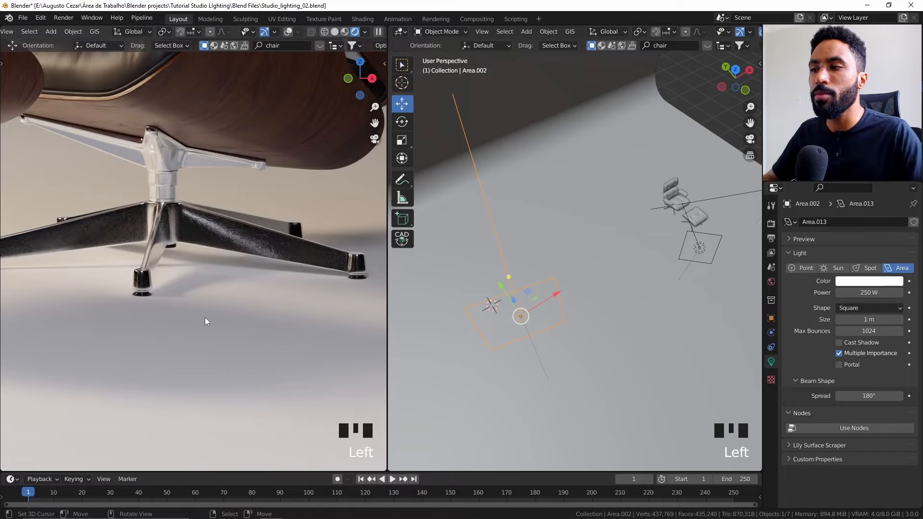
scroll(205, 317, down, 2)
scroll(205, 317, down, 2)
key(Home)
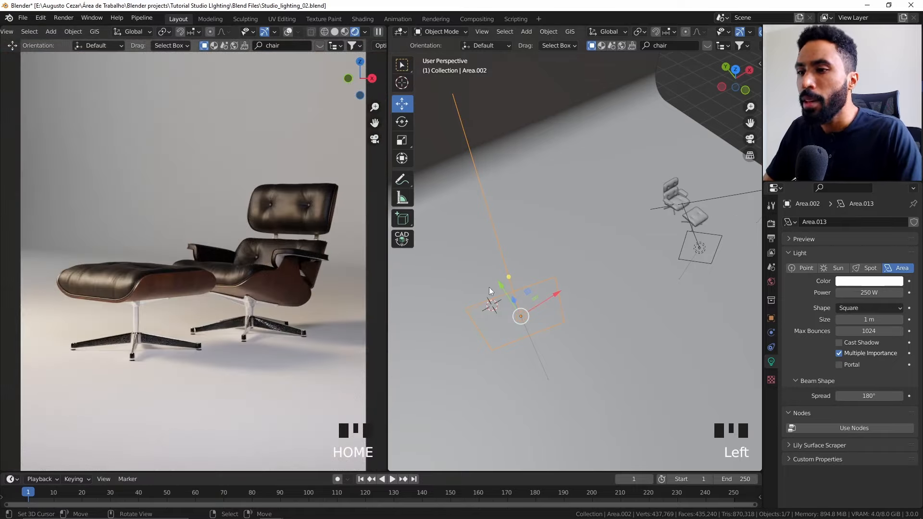
- In top view, place the 3D cursor just behind the chair and add an area light there
shift+middle_drag(671, 234, 567, 197)
key(KP_7)
click(567, 197)
key(shift+a)
mouse_move(567, 195)
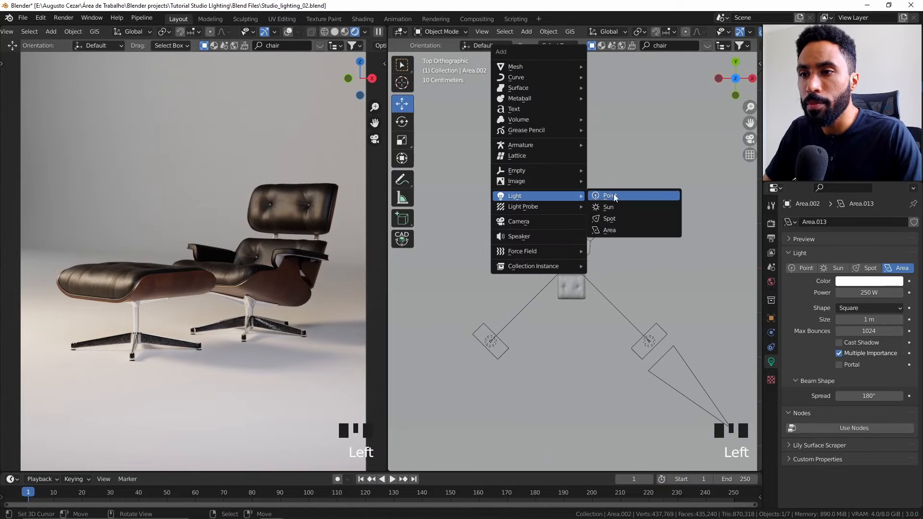
click(624, 233)
- Rotate the new area light 90° about the X axis and raise it along global Z
key(r)
key(x)
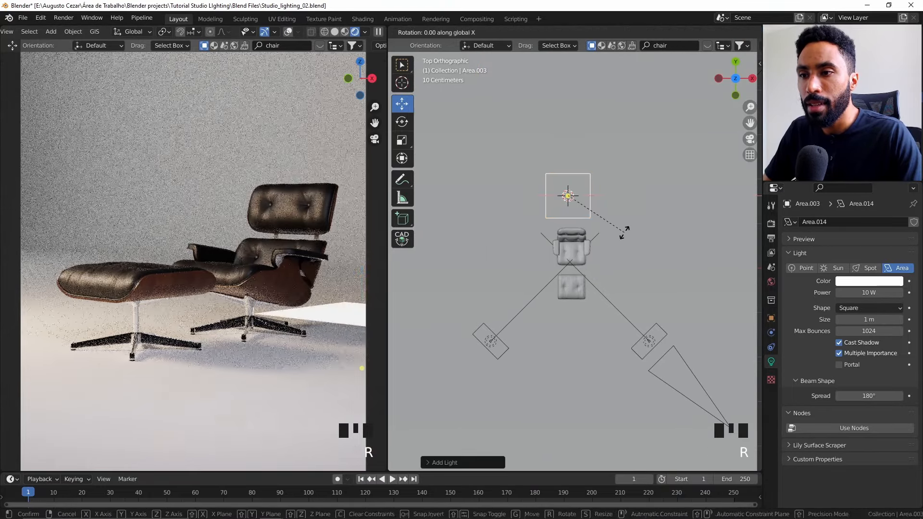
key(9)
key(0)
key(Return)
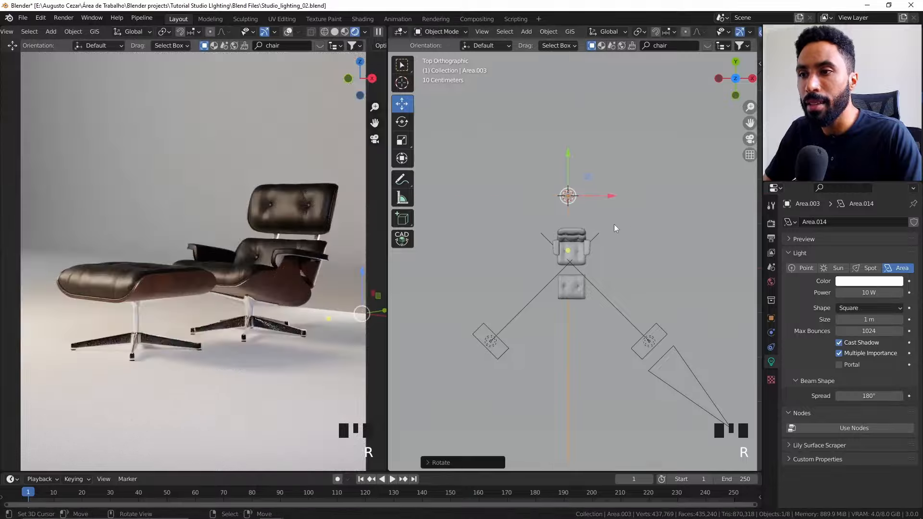
middle_drag(613, 224, 634, 204)
key(g)
key(z)
click(634, 199)
- In top view, move the new light diagonally behind the chair, opposite the camera, and turn it to face the chair
key(KP_7)
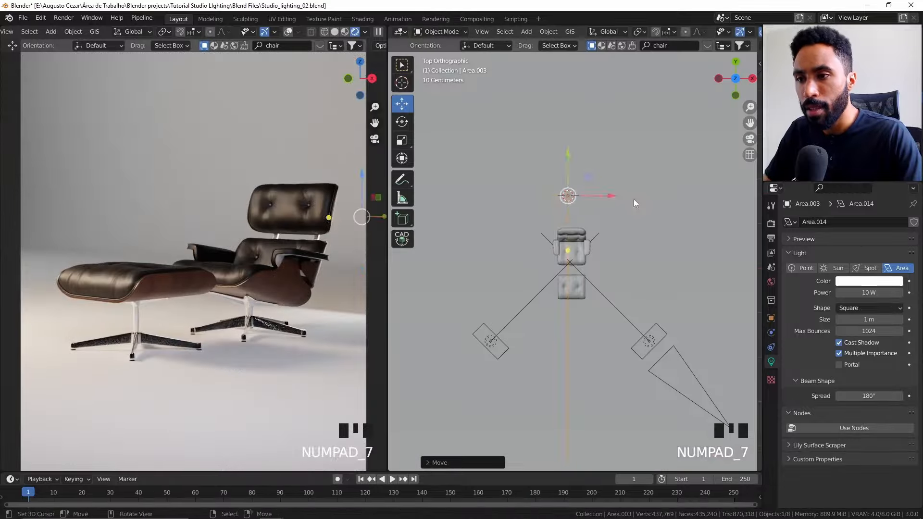
key(g)
click(541, 208)
key(r)
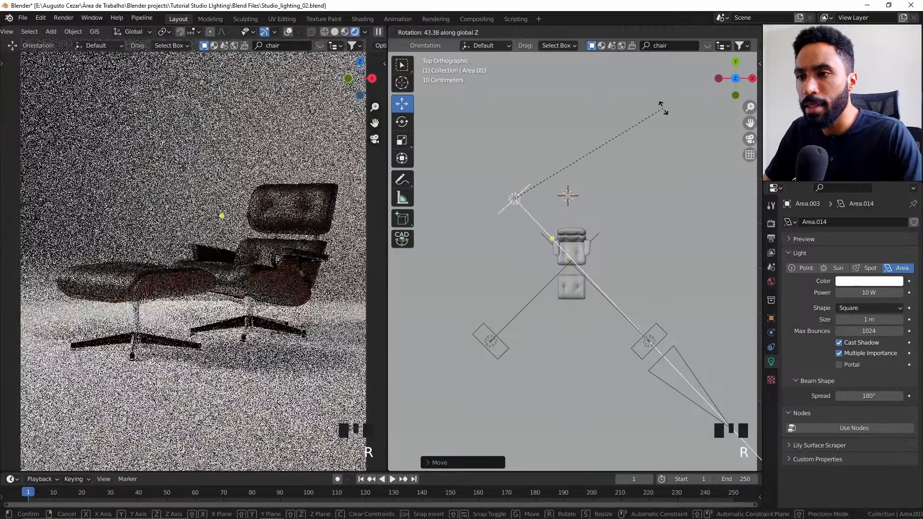
click(662, 123)
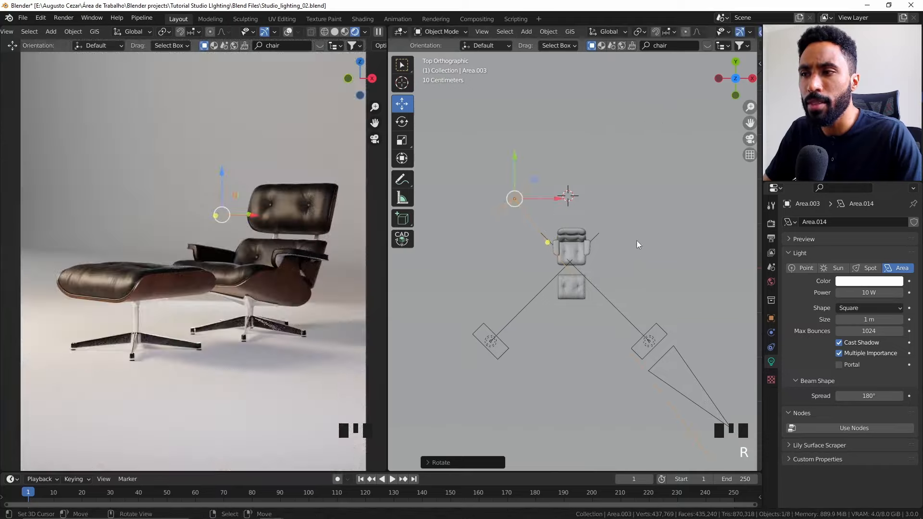
key(g)
click(628, 233)
key(r)
click(680, 221)
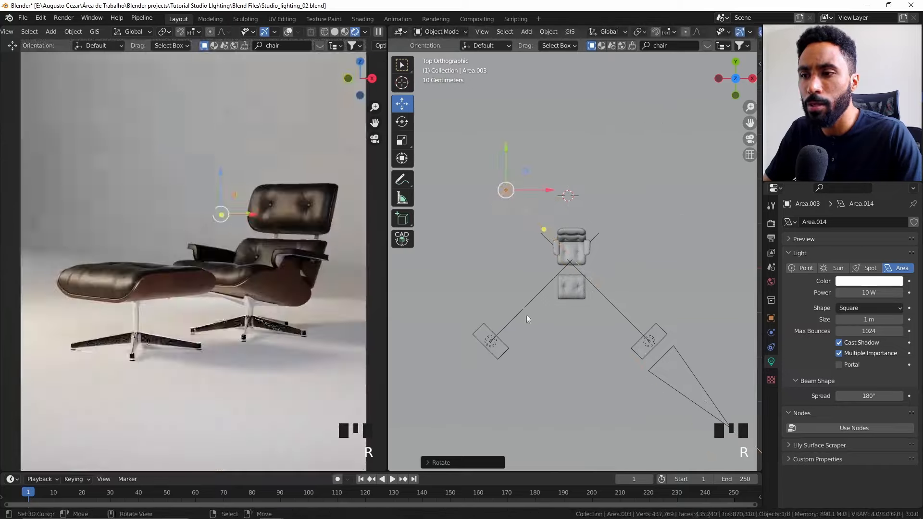
- Select the two front lights and the backdrop light and hide them to isolate the rear light
click(498, 338)
shift+right_click(660, 327)
scroll(568, 313, down, 3)
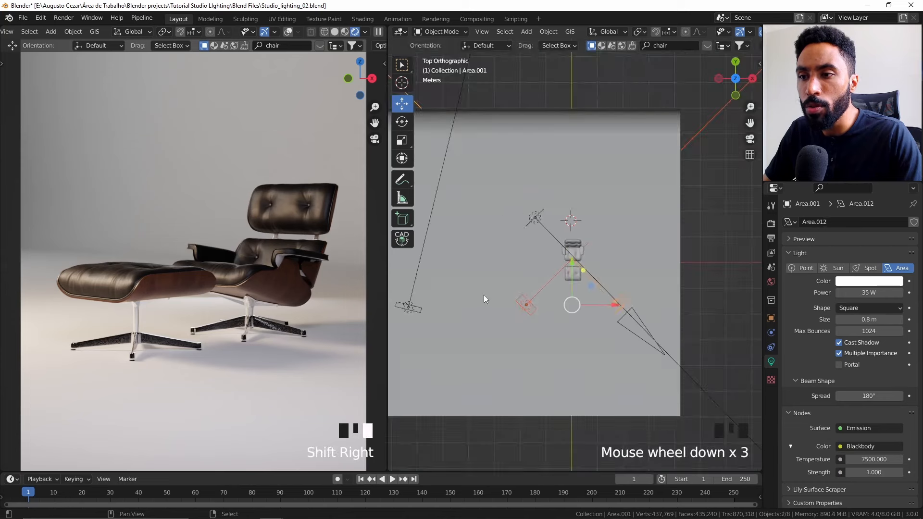
shift+middle_drag(484, 299, 585, 281)
shift+right_click(516, 290)
key(h)
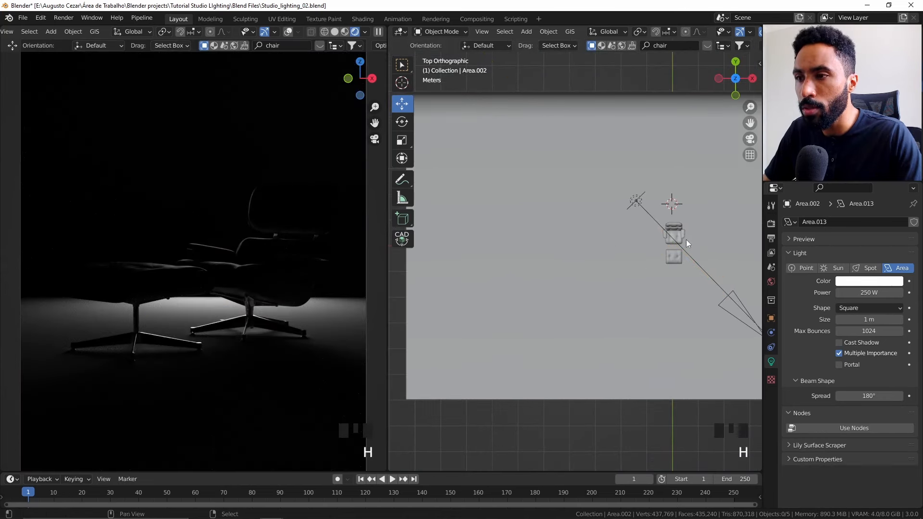
- Raise the rear light along global Z and inspect its rim highlights on the chair in the rendered preview
scroll(576, 221, up, 2)
right_click(602, 290)
middle_drag(602, 290, 627, 286)
key(g)
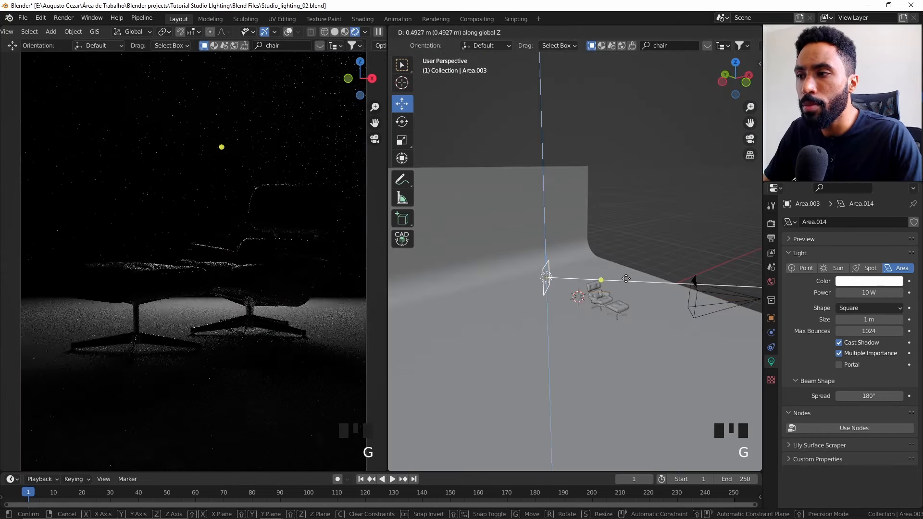
click(377, 227)
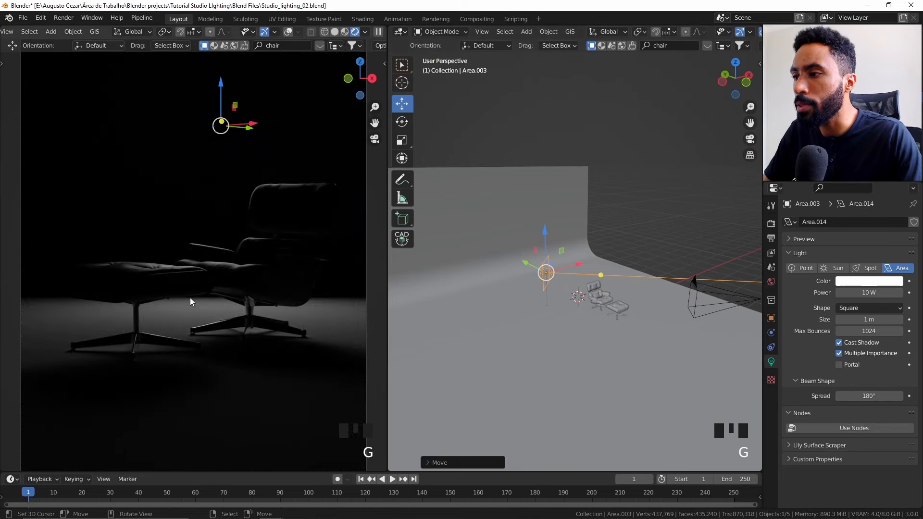
scroll(302, 165, up, 5)
shift+middle_drag(184, 185, 109, 290)
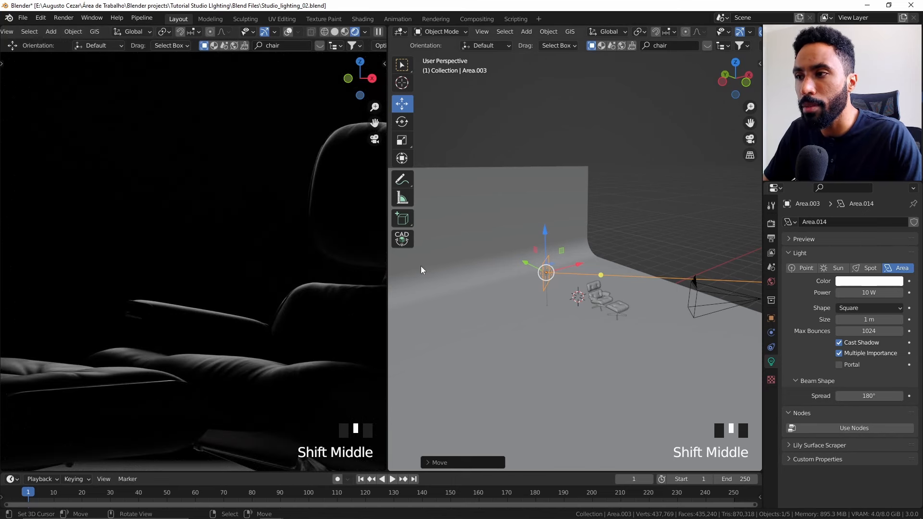
- Raise the rear light further and tilt it down toward the chair about its local X axis
scroll(249, 266, down, 4)
key(g)
click(584, 313)
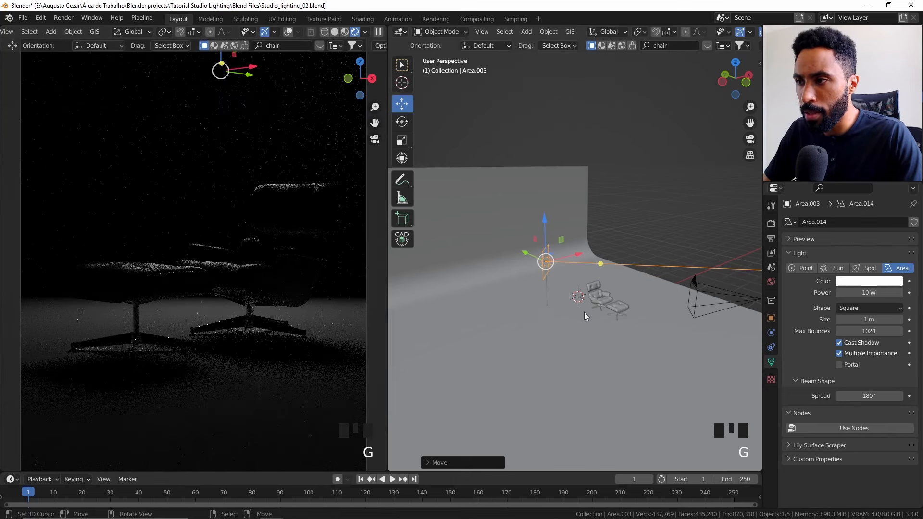
key(r)
key(x)
key(x)
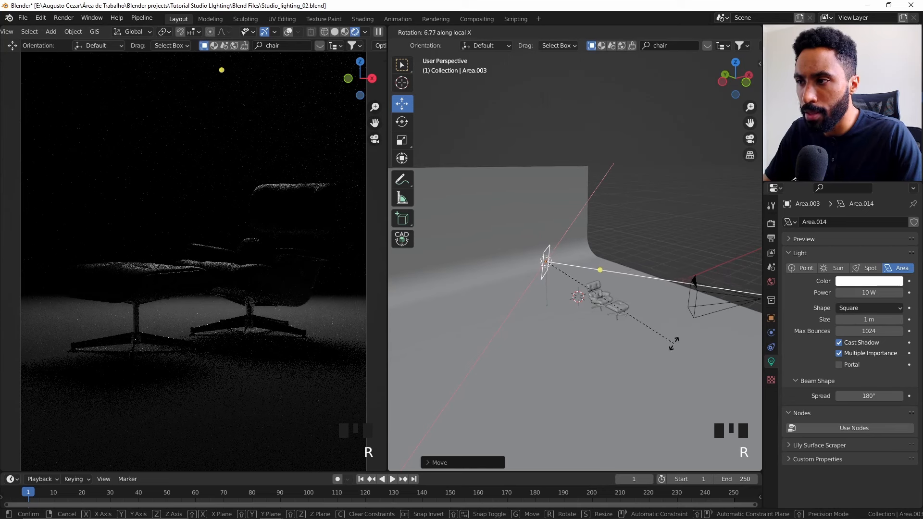
click(653, 316)
- Lower the rear light about 0.4 m along global Z
key(g)
key(z)
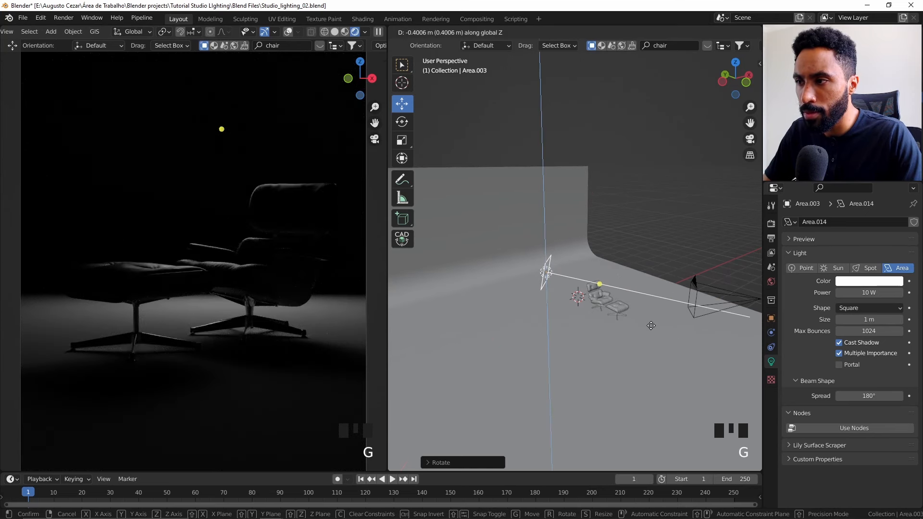
click(651, 325)
middle_drag(651, 324, 584, 331)
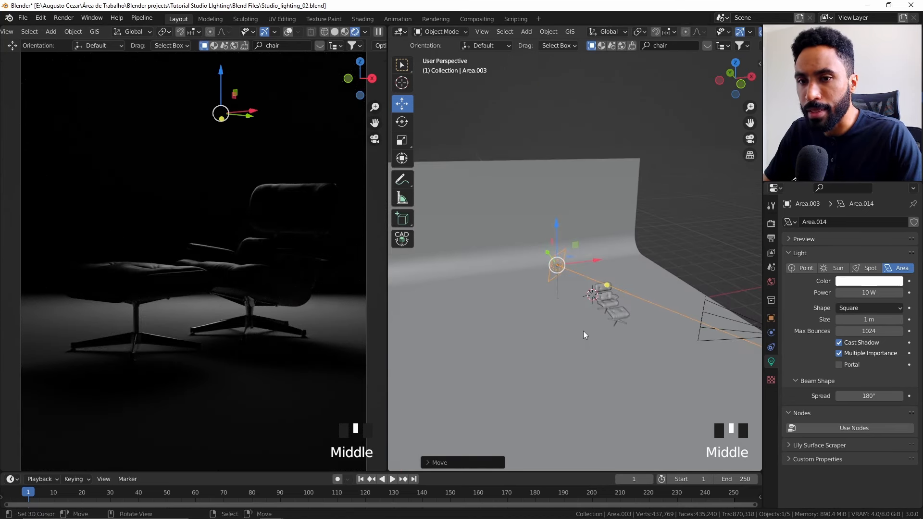
- Set the rear light's power to 55 W
click(871, 292)
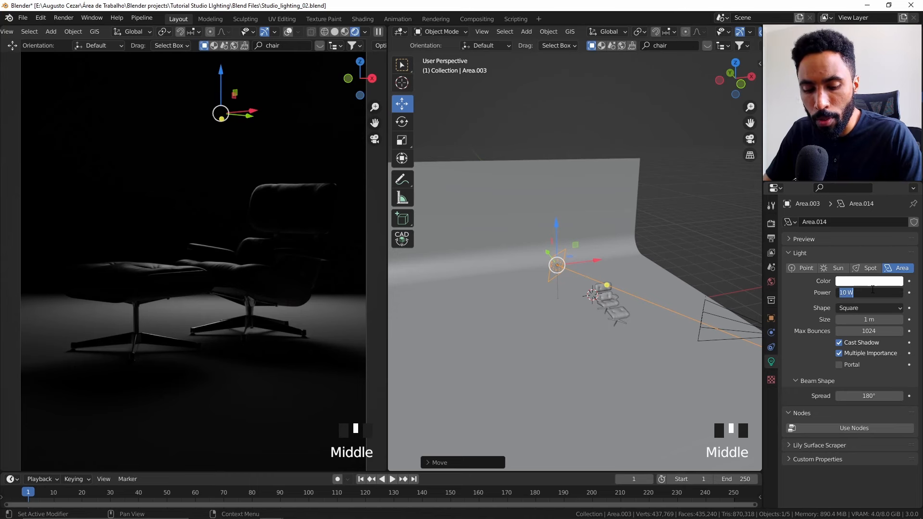
text(55)
key(Return)
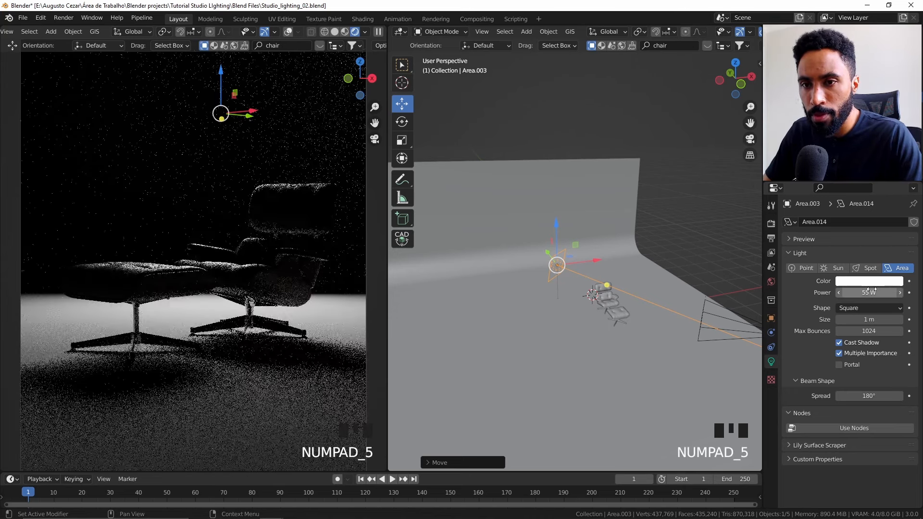
- Raise the rear light very slightly along global Z and unhide the other lights
key(g)
key(z)
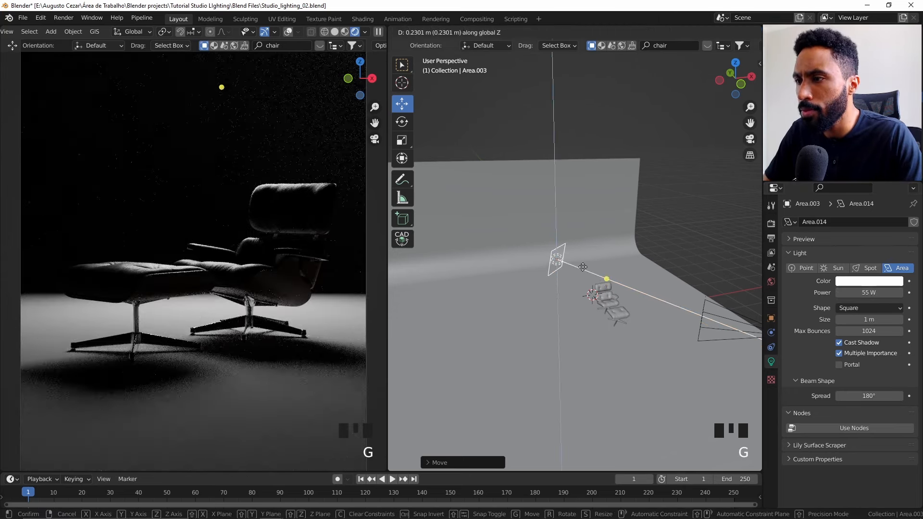
click(688, 278)
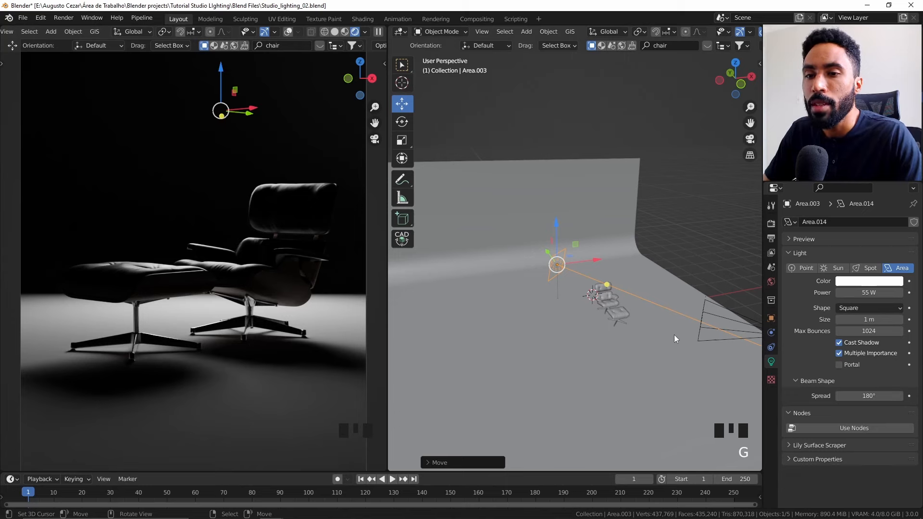
key(alt+h)
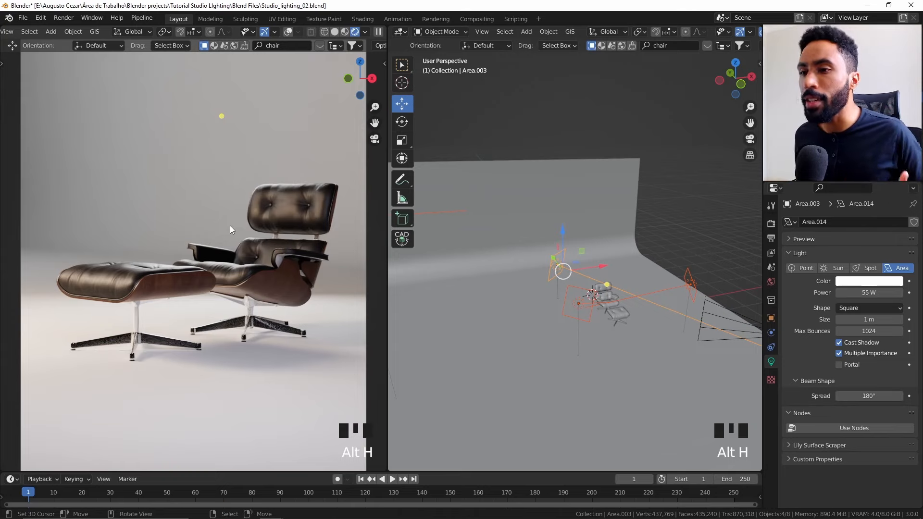
- Create a new material on the backdrop plane and name it Backdrop
right_click(500, 348)
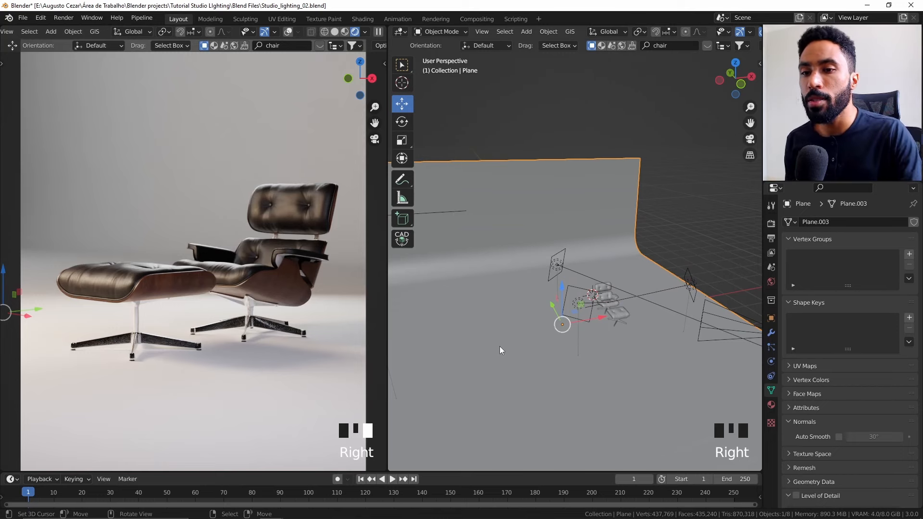
click(771, 405)
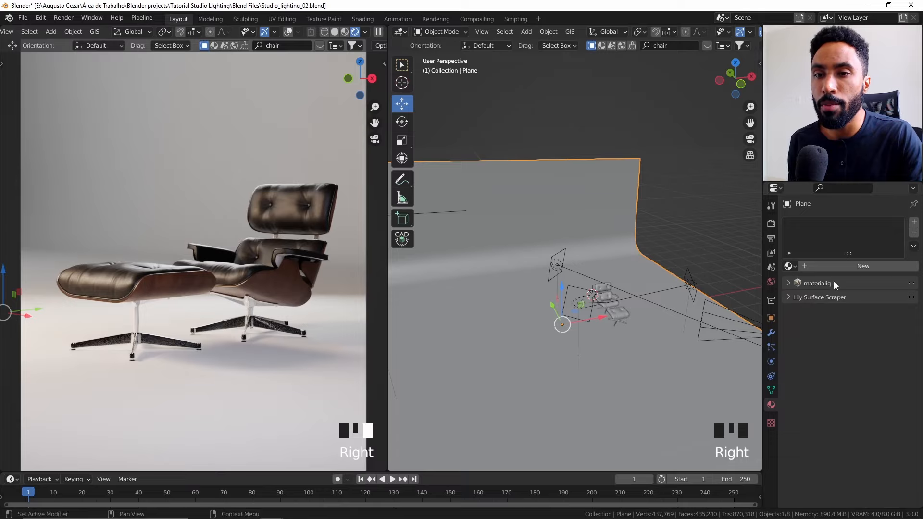
click(846, 266)
click(842, 266)
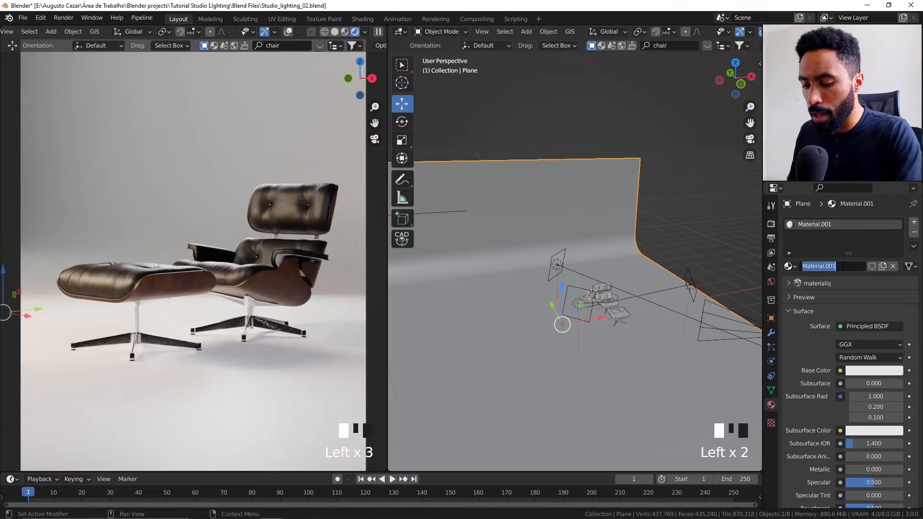
text(Backdrop)
key(Return)
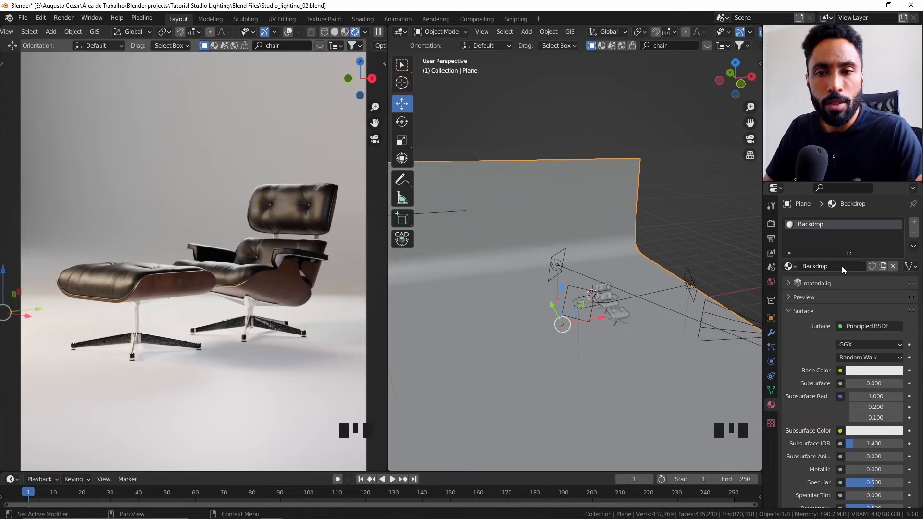
- Sample the Backdrop material's base color from the chair in the rendered preview with the eyedropper
click(874, 372)
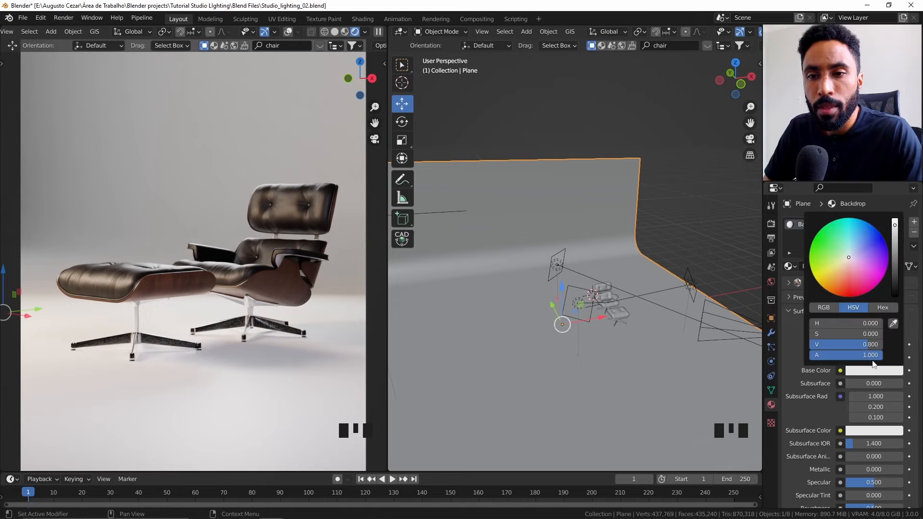
click(893, 325)
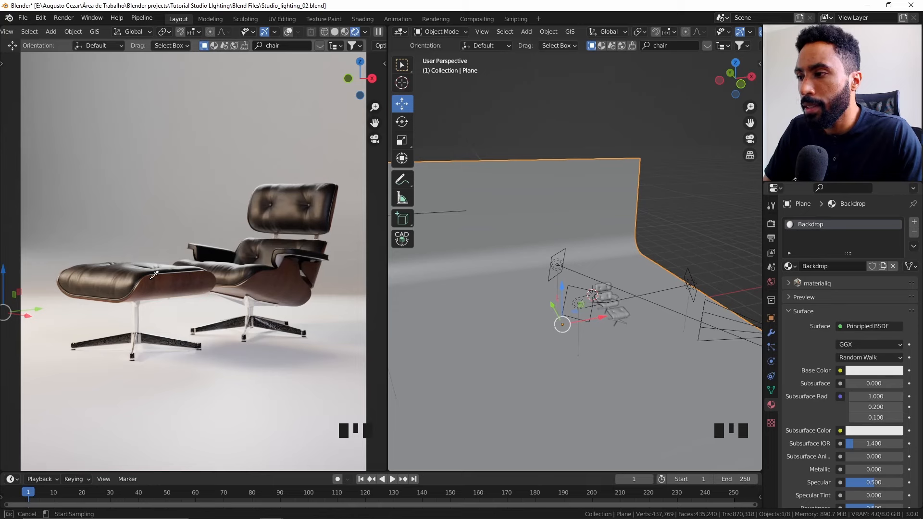
click(235, 291)
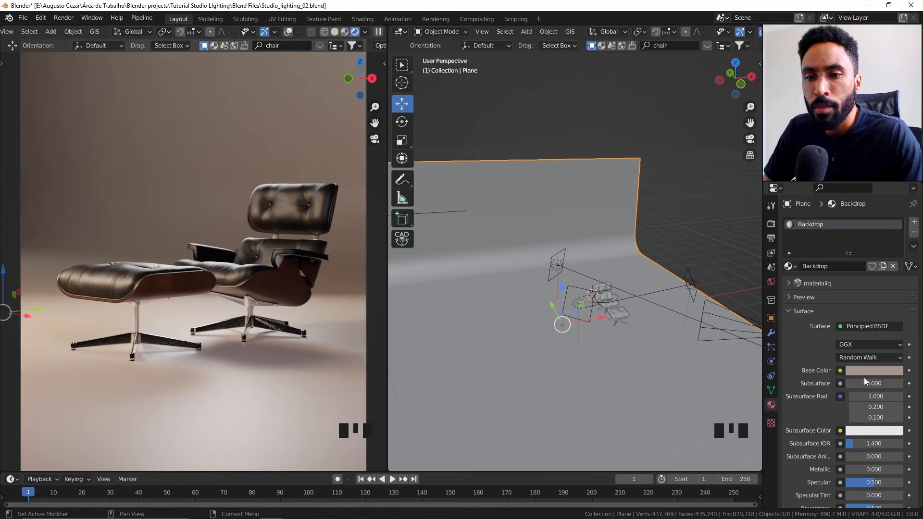
- Copy the sampled base color's hex code and enter it, #A5968C, as color A of the Complementary palette in Adobe Color
click(866, 373)
click(884, 308)
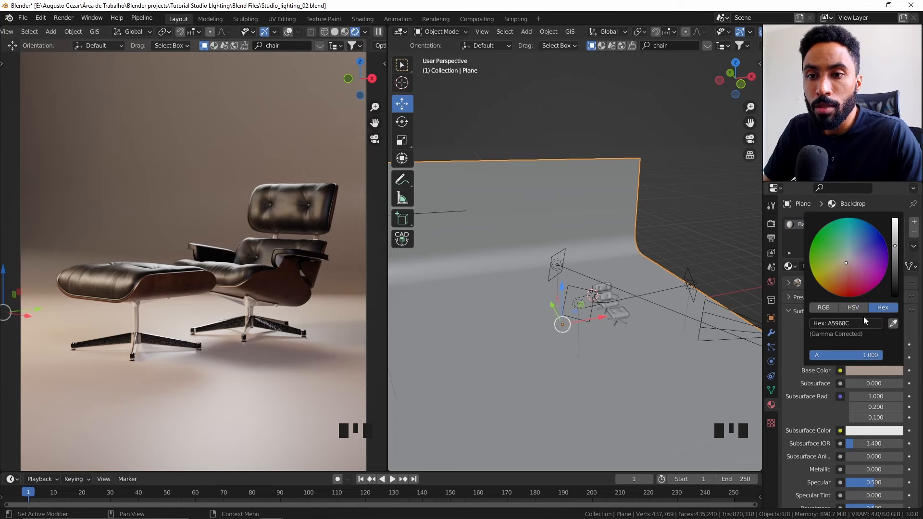
click(862, 323)
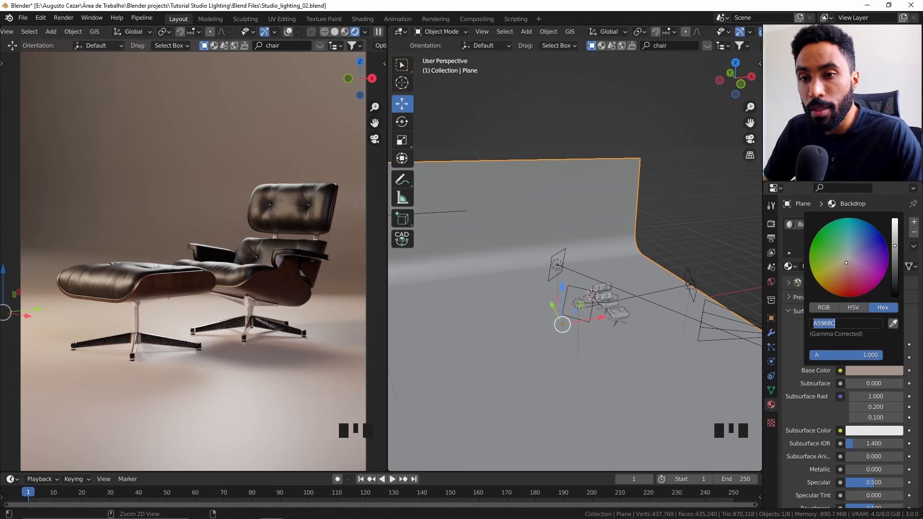
key(alt+Tab)
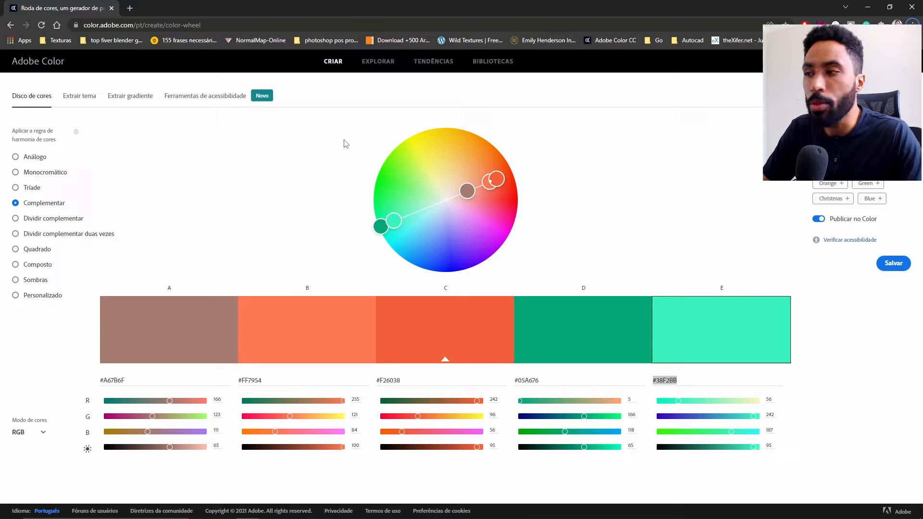
click(32, 207)
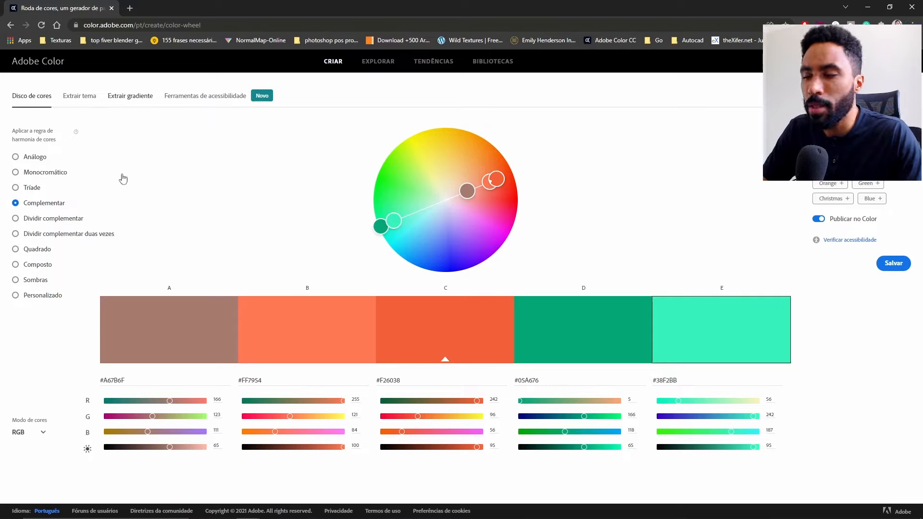
click(146, 379)
key(ctrl+a)
text(#A5968C)
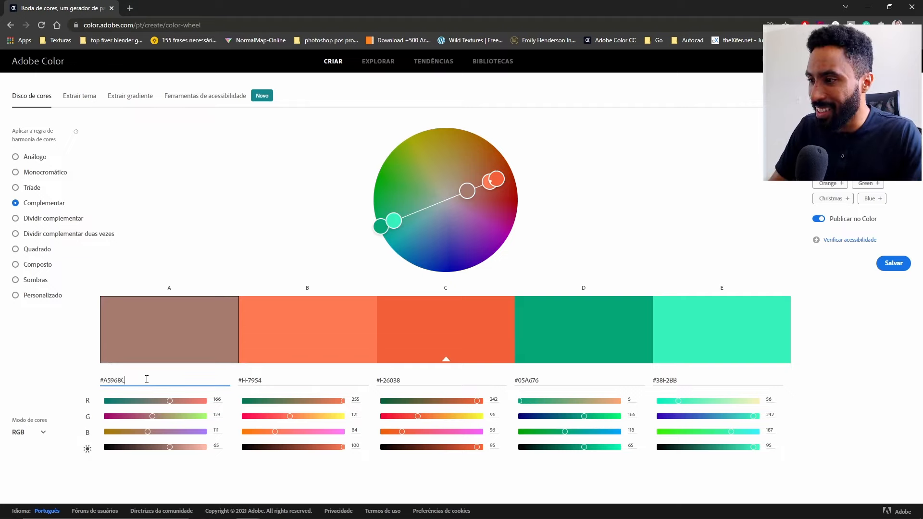
key(Return)
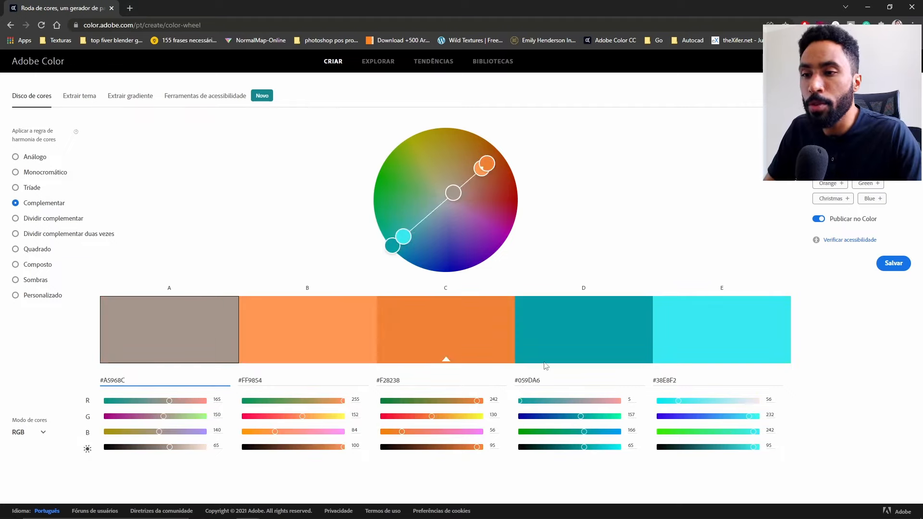
- Copy cyan color E, #38E8F2, from the palette and apply it as the Backdrop material's base color in Blender
click(689, 381)
key(ctrl+a)
key(ctrl+c)
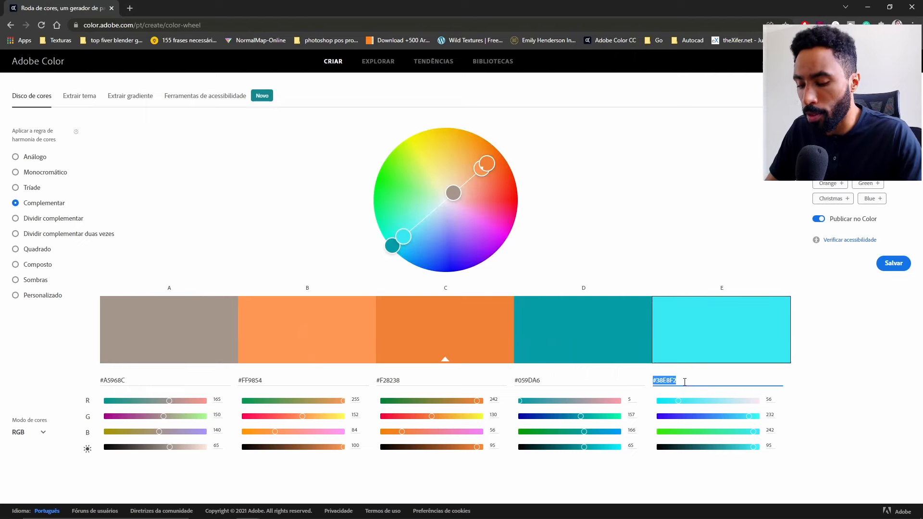
key(alt+Tab)
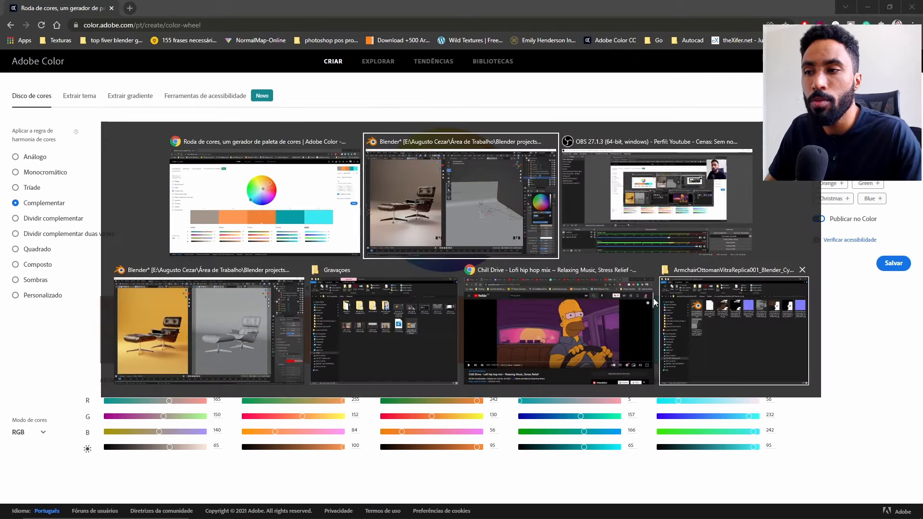
key(ctrl+v)
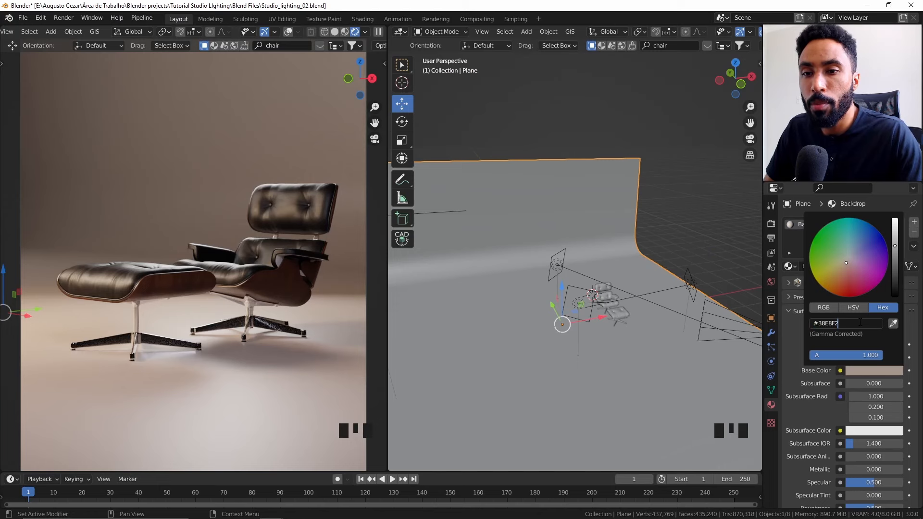
key(Return)
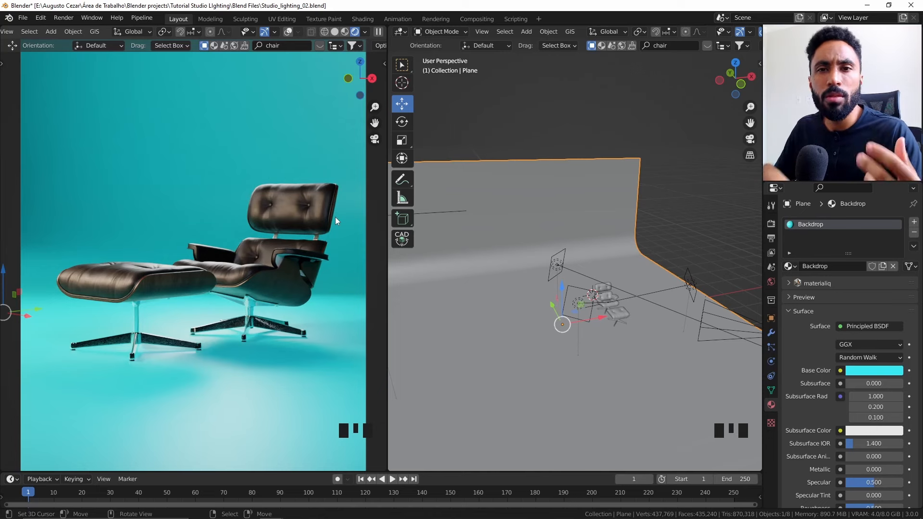
- Copy orange color B, #FF9854, from Adobe Color into the Backdrop material's base color in Blender and set its roughness to 0.946
key(alt+Tab)
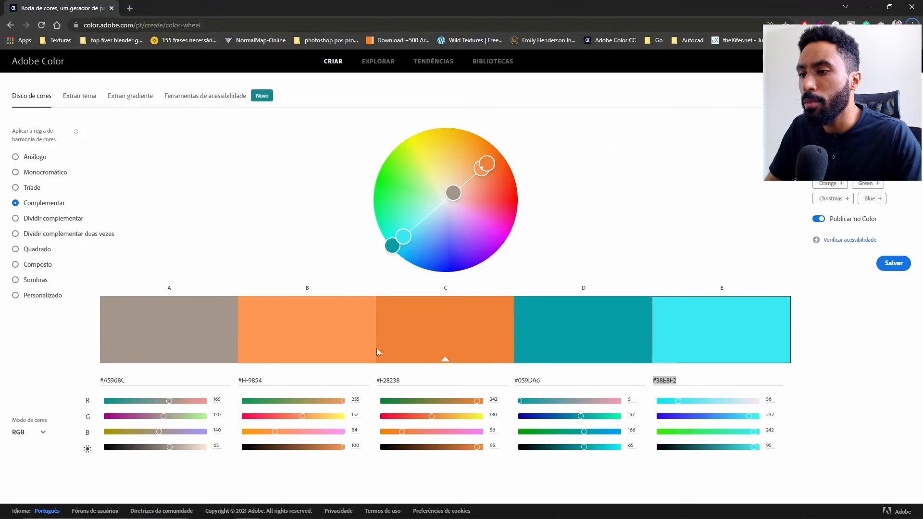
click(311, 376)
key(ctrl+c)
key(alt+Tab)
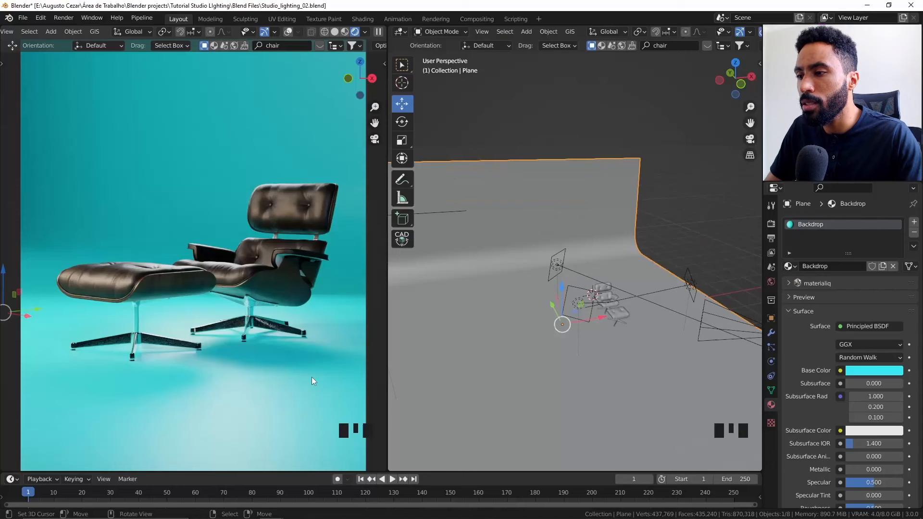
click(865, 372)
click(866, 323)
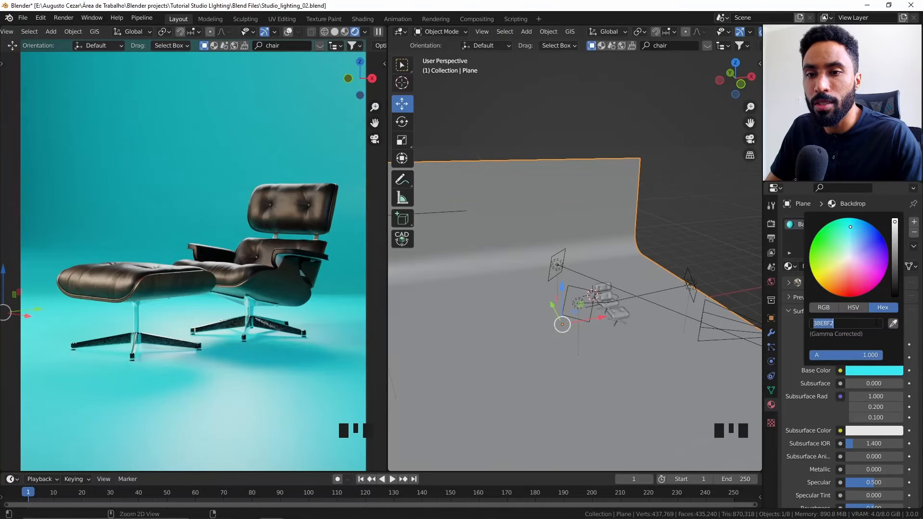
key(ctrl+v)
key(Return)
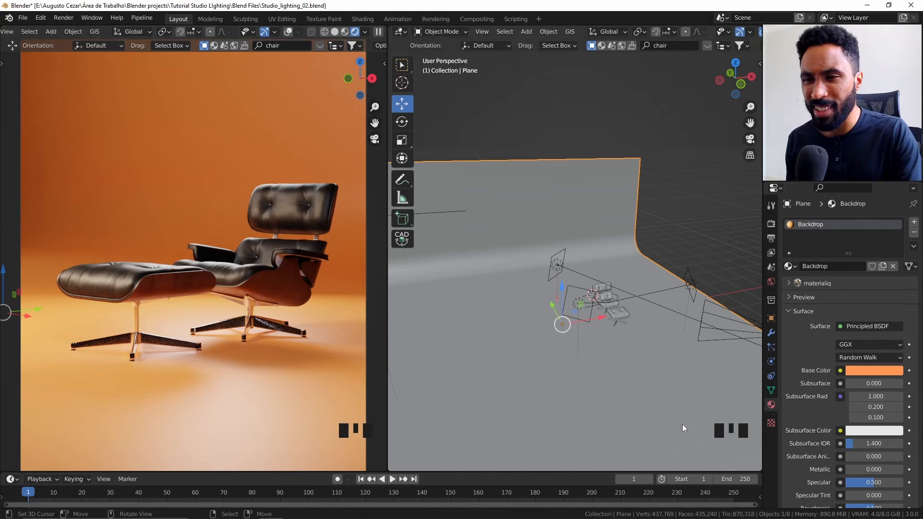
scroll(758, 394, down, 6)
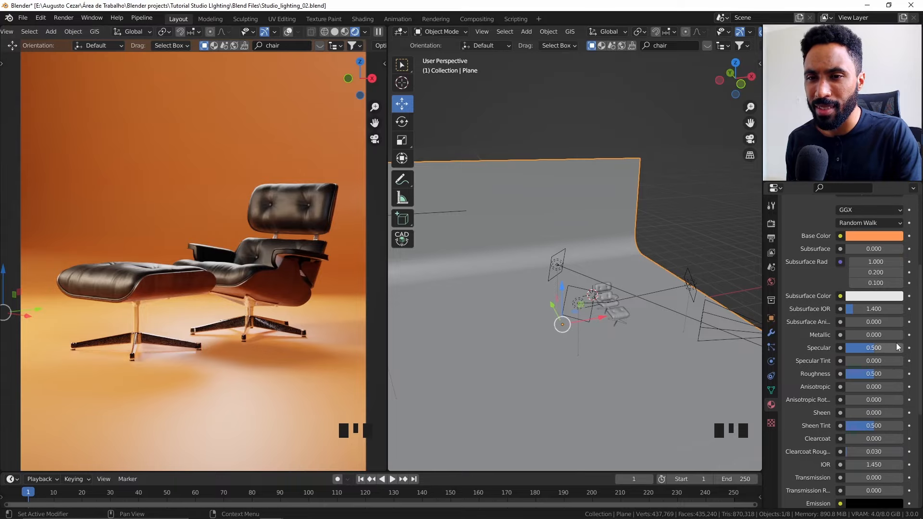
drag(883, 379, 901, 377)
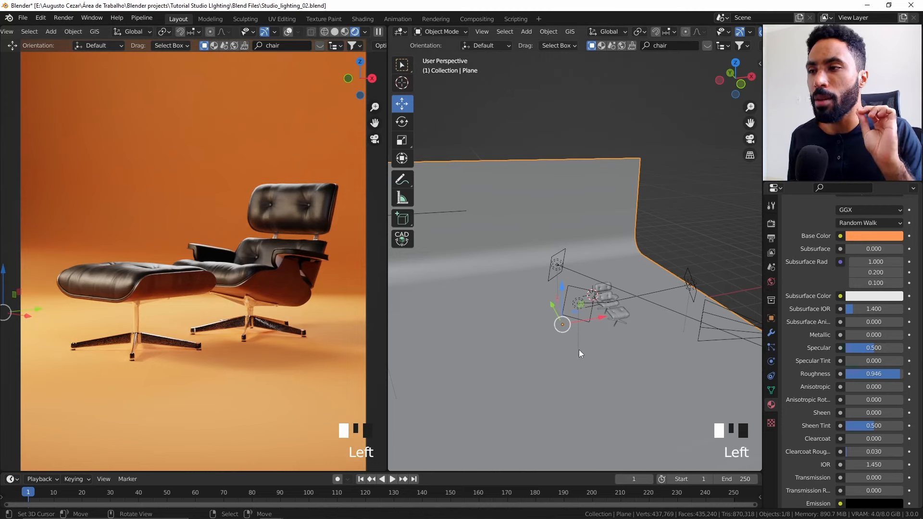
- Compare the None and High Contrast looks in the scene's color management, ending on High Contrast
click(772, 223)
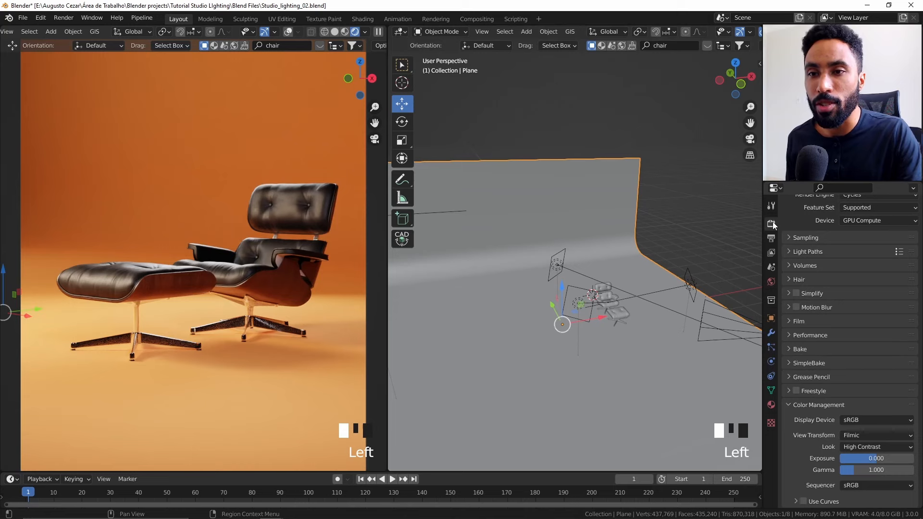
click(832, 405)
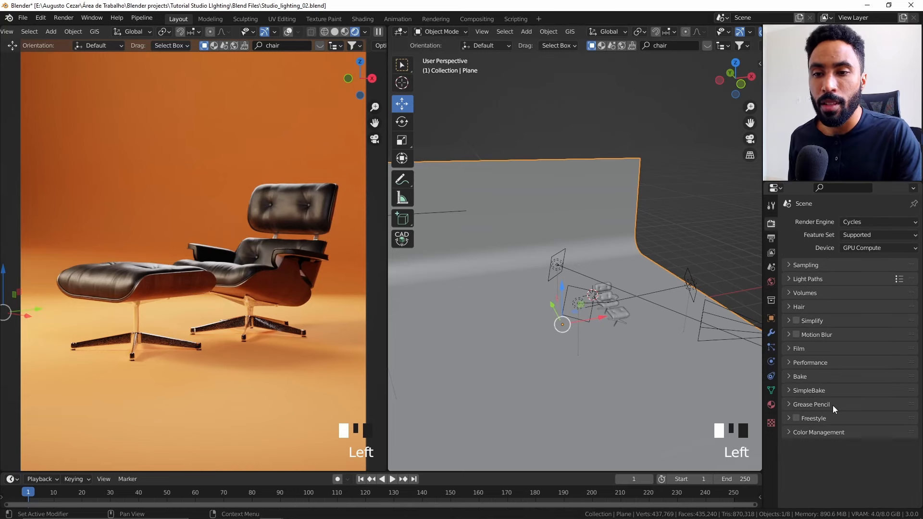
click(827, 427)
click(859, 447)
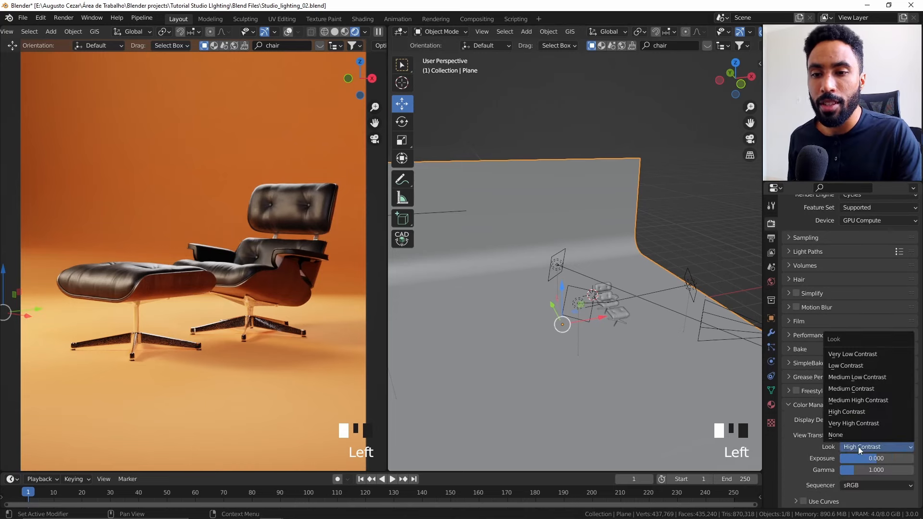
click(851, 434)
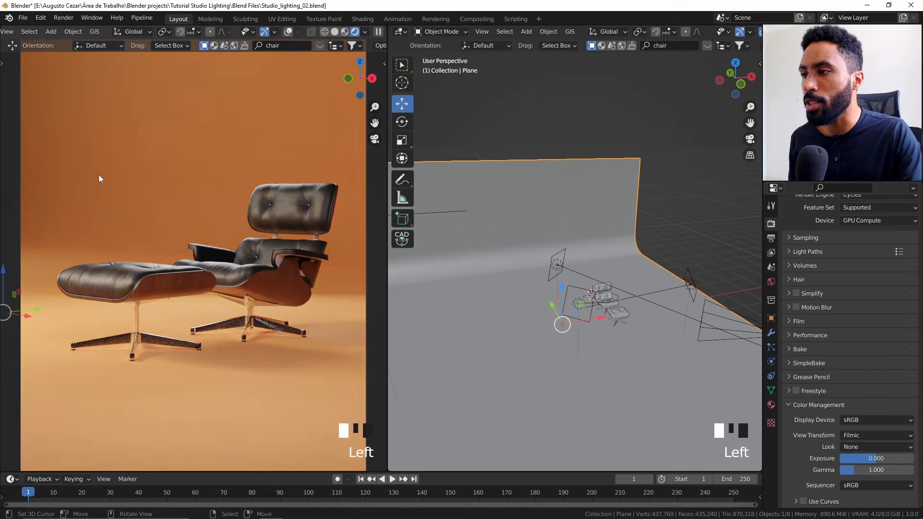
click(866, 449)
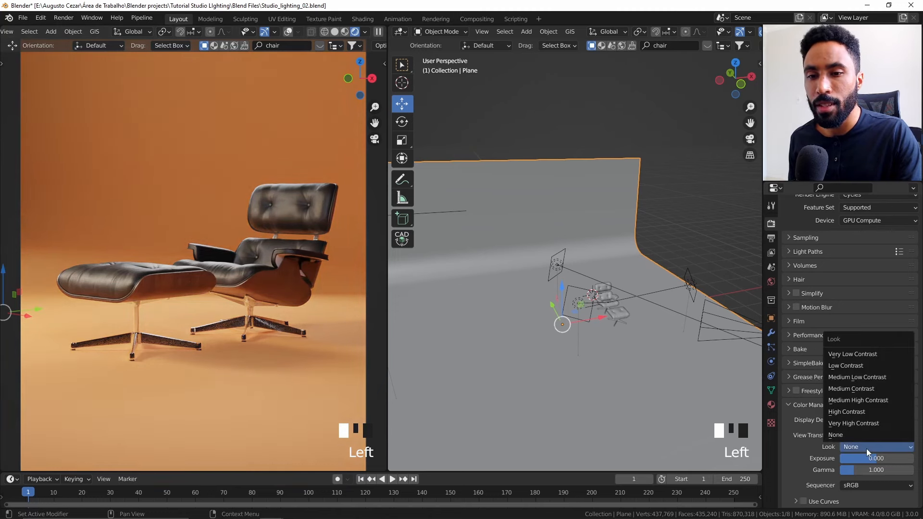
click(852, 408)
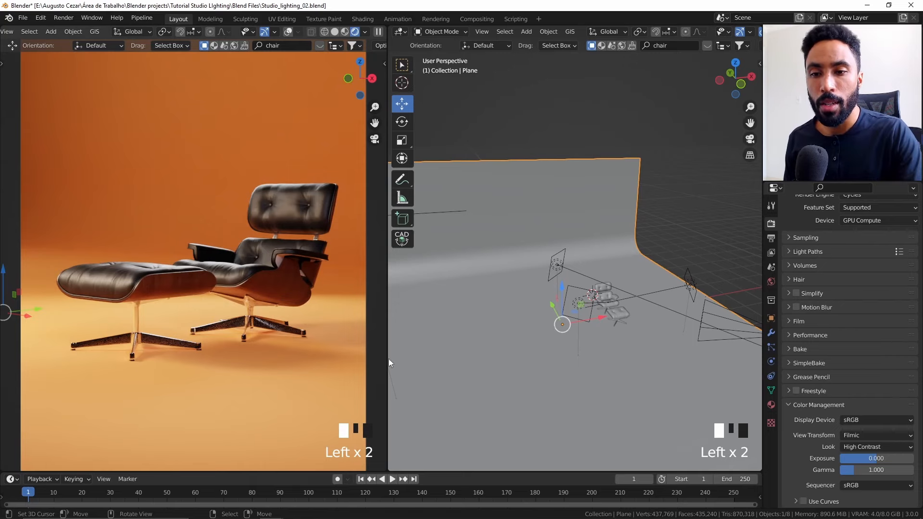
click(869, 447)
click(858, 435)
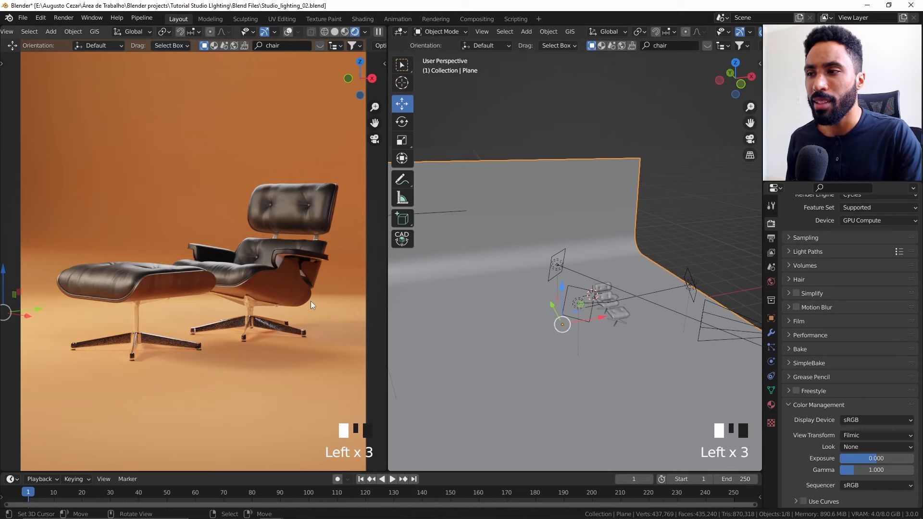
click(876, 448)
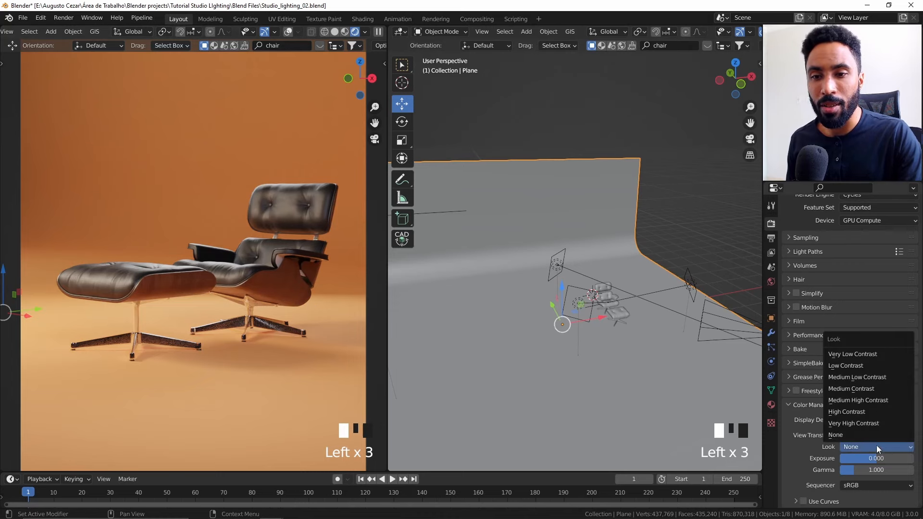
click(863, 411)
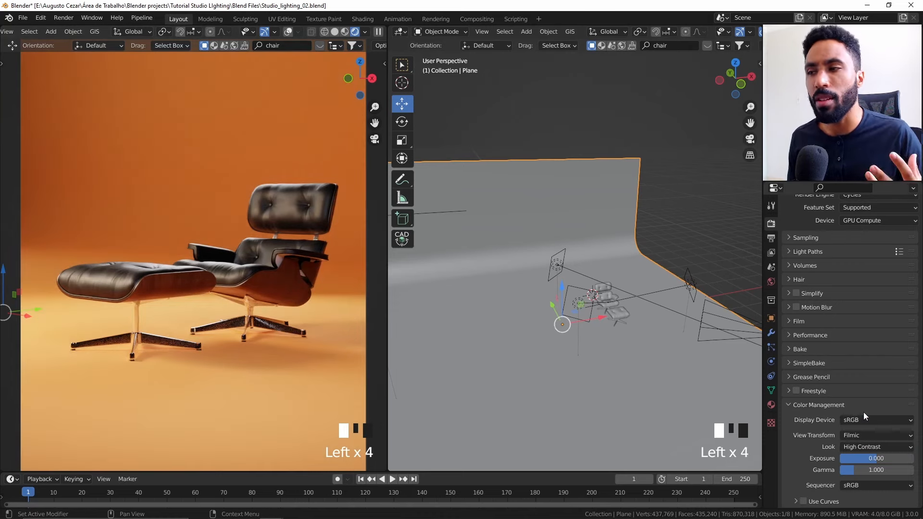